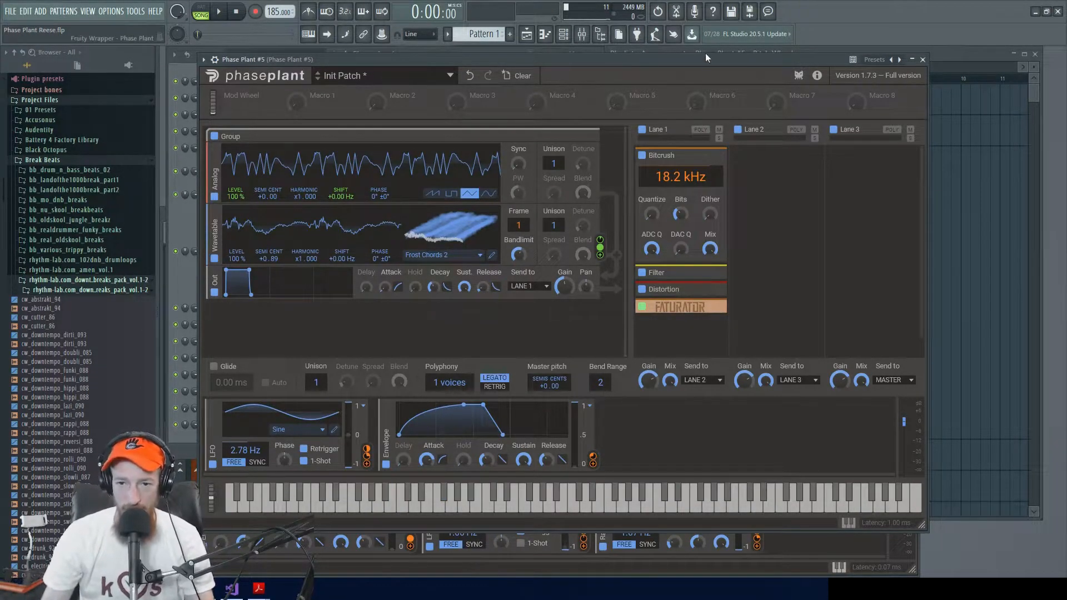
Step: Play the song with the existing Phase Plant #5 patch, and compare its sound with Bitcrush bypassed and enabled
drag(708, 60, 701, 190)
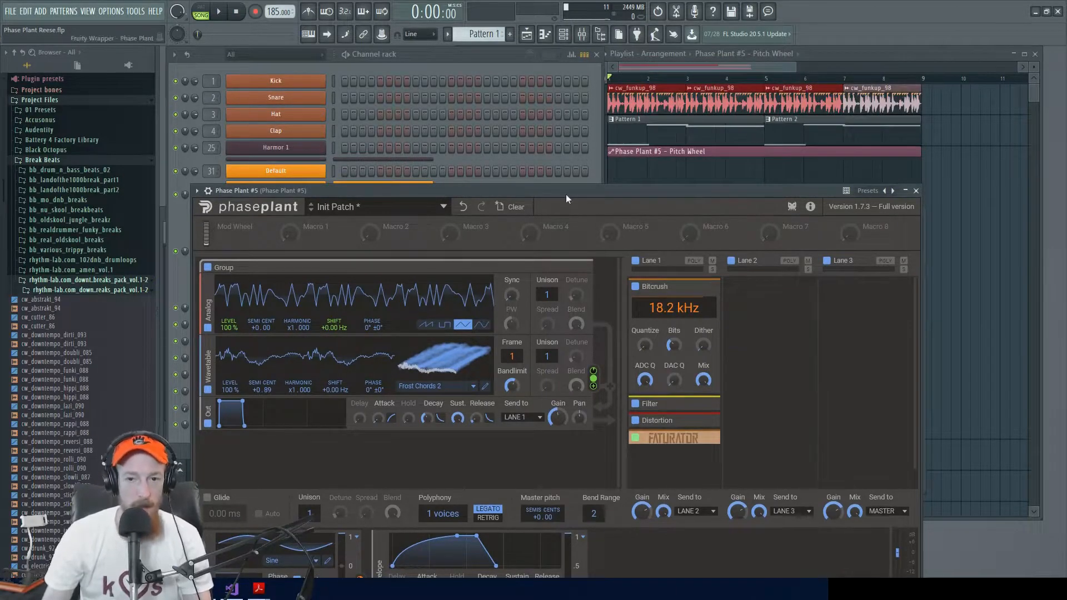
drag(569, 195, 582, 66)
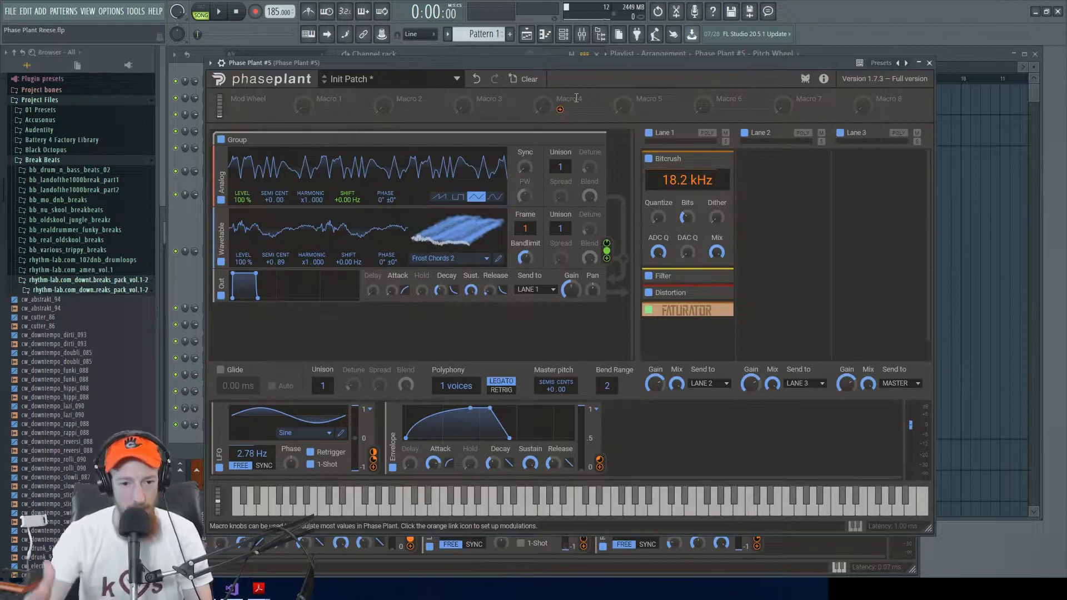
key(space)
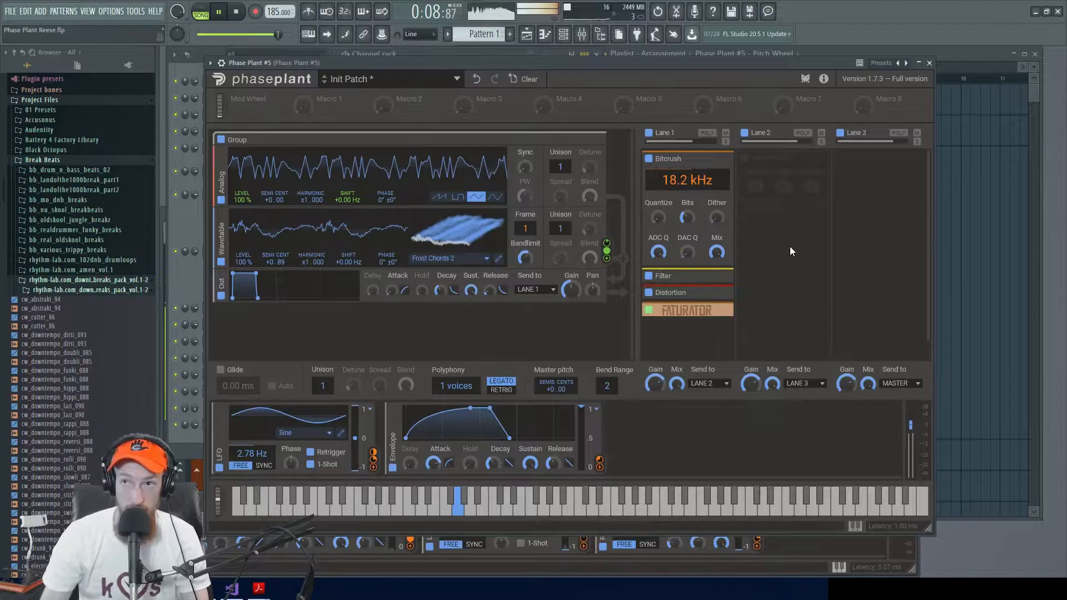
key(space)
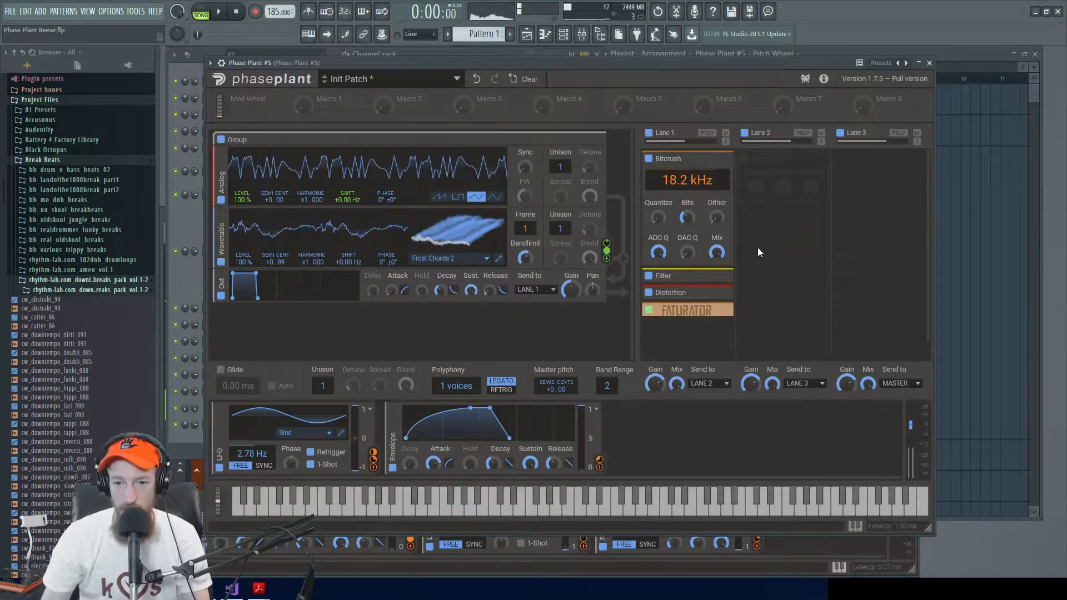
click(648, 159)
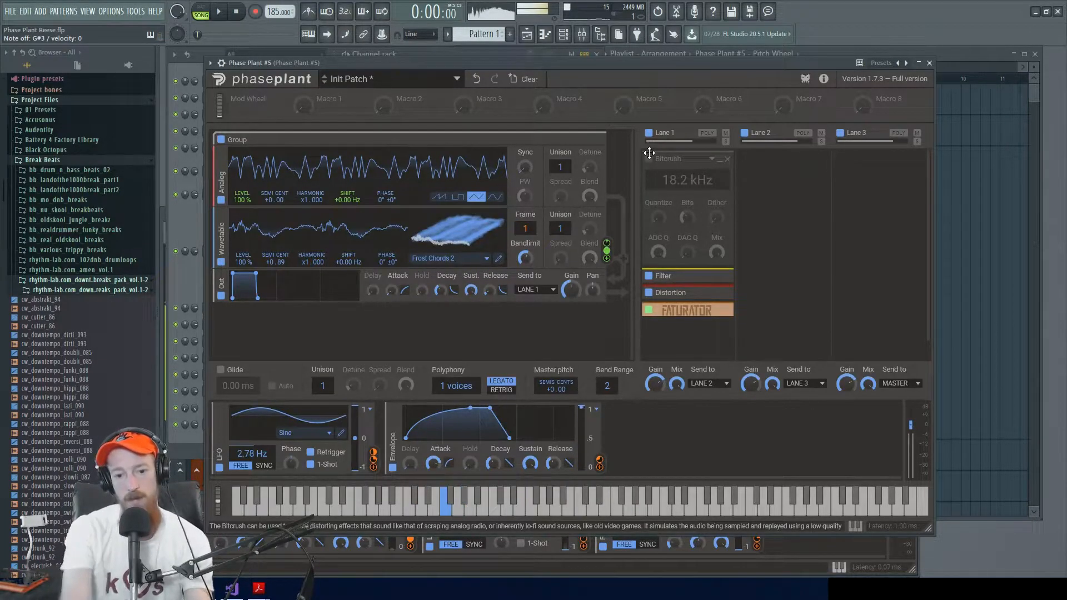
click(648, 160)
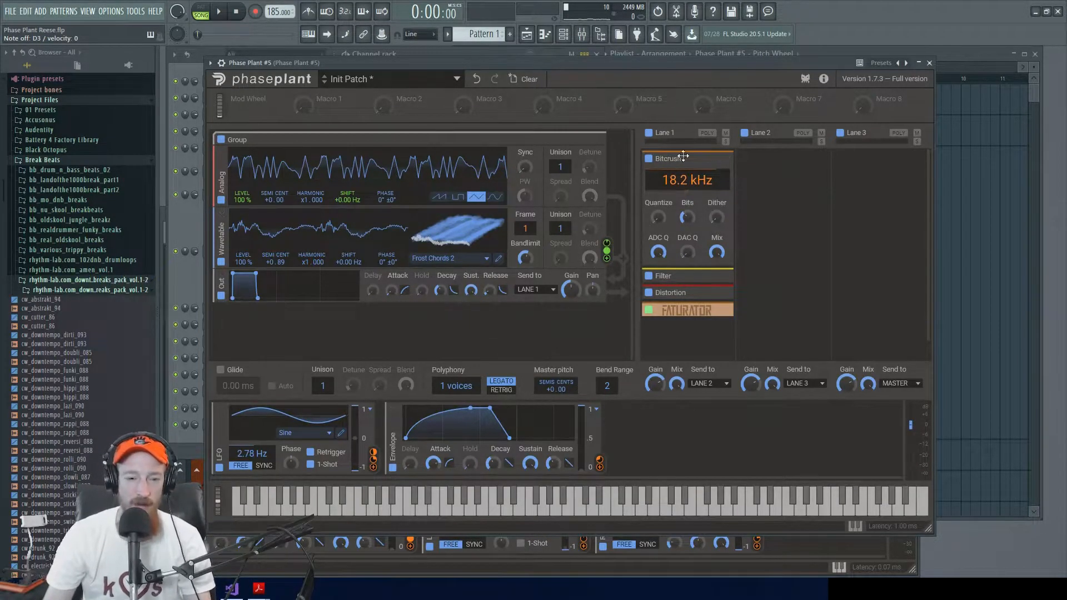
Step: Open the empty Phase Plant #6 instrument and add an Analog generator
click(182, 251)
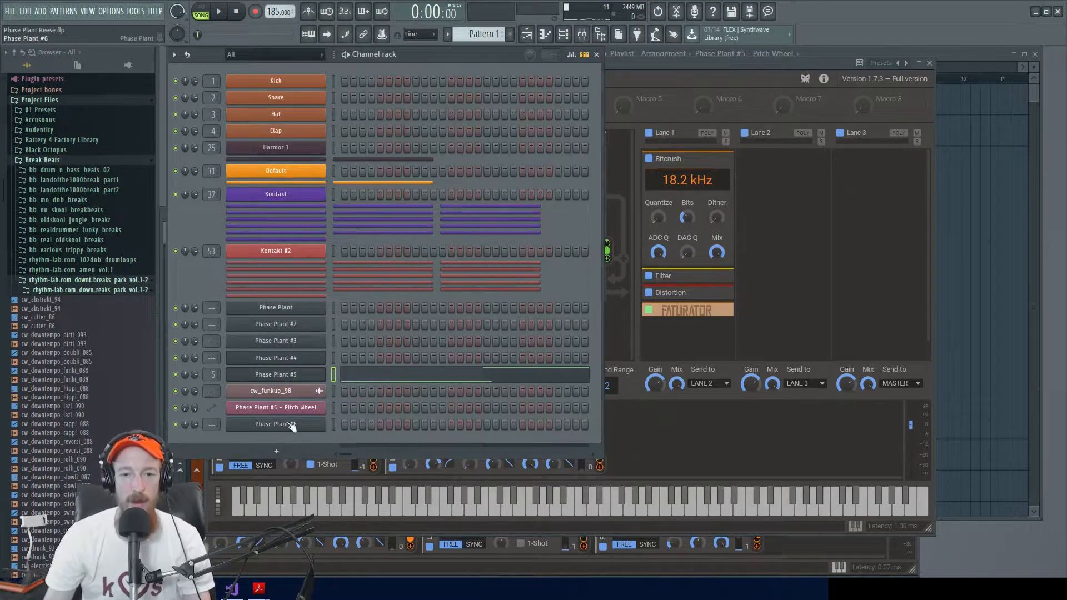
click(291, 425)
drag(631, 84, 635, 68)
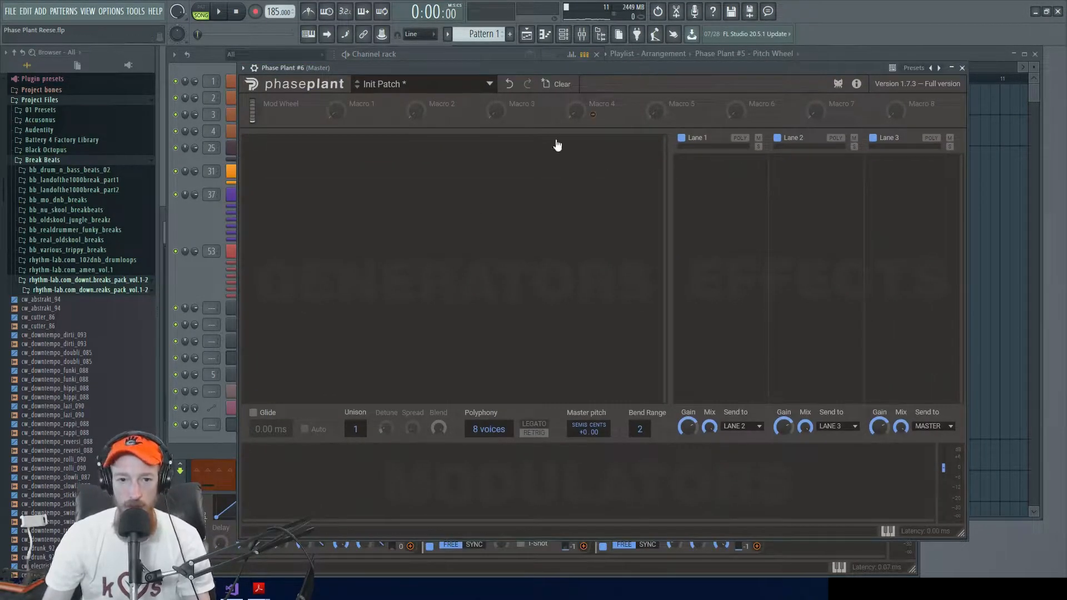
click(424, 149)
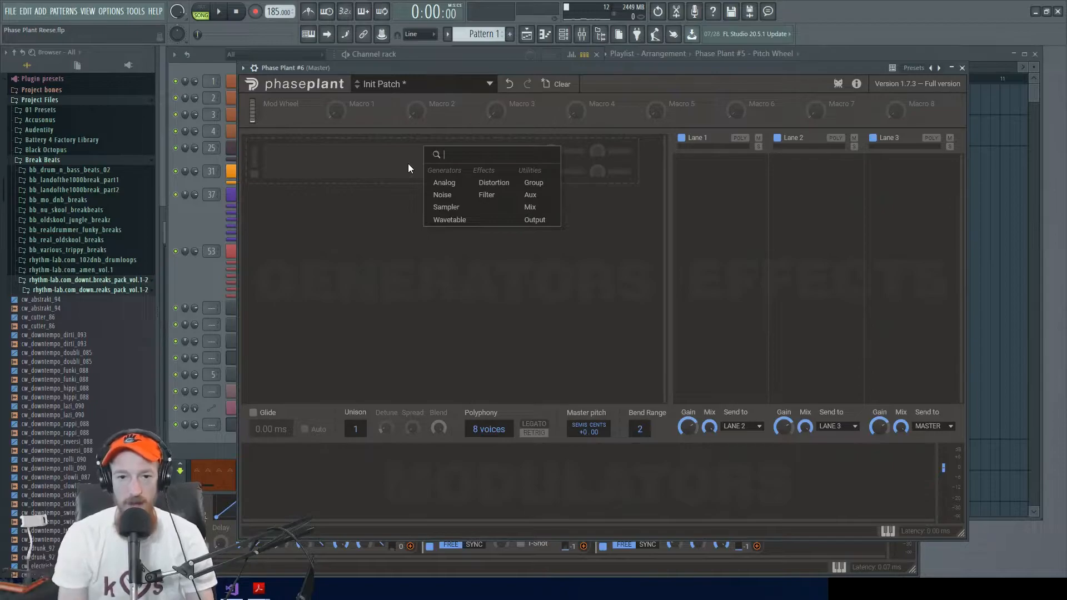
click(429, 182)
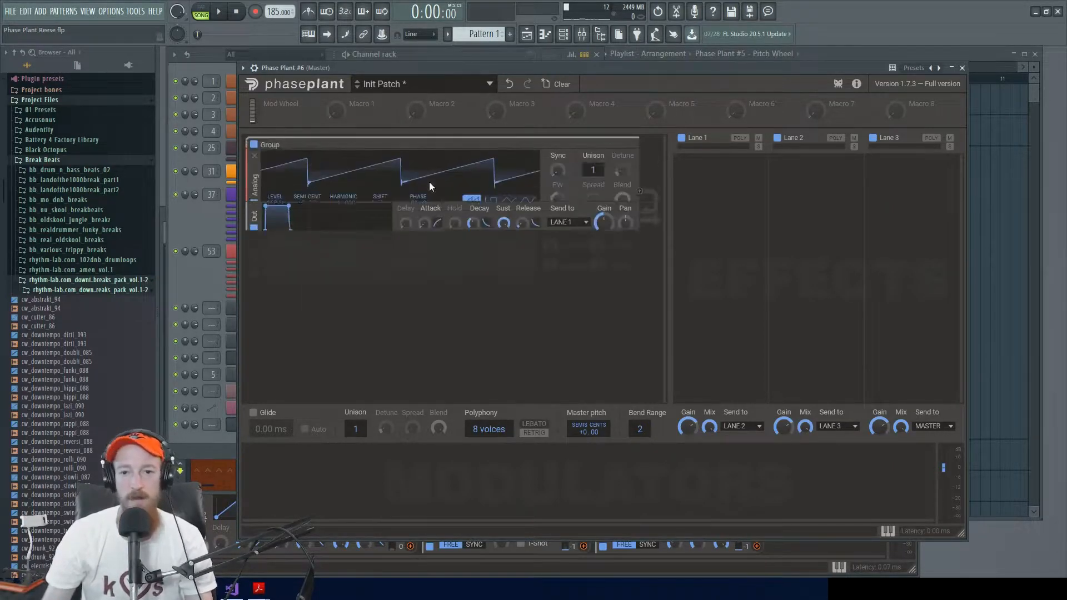
Step: Add a Bitcrush effect to Lane 1, compare the sound with it off and on, and set its rate to 2.77 kHz
click(714, 197)
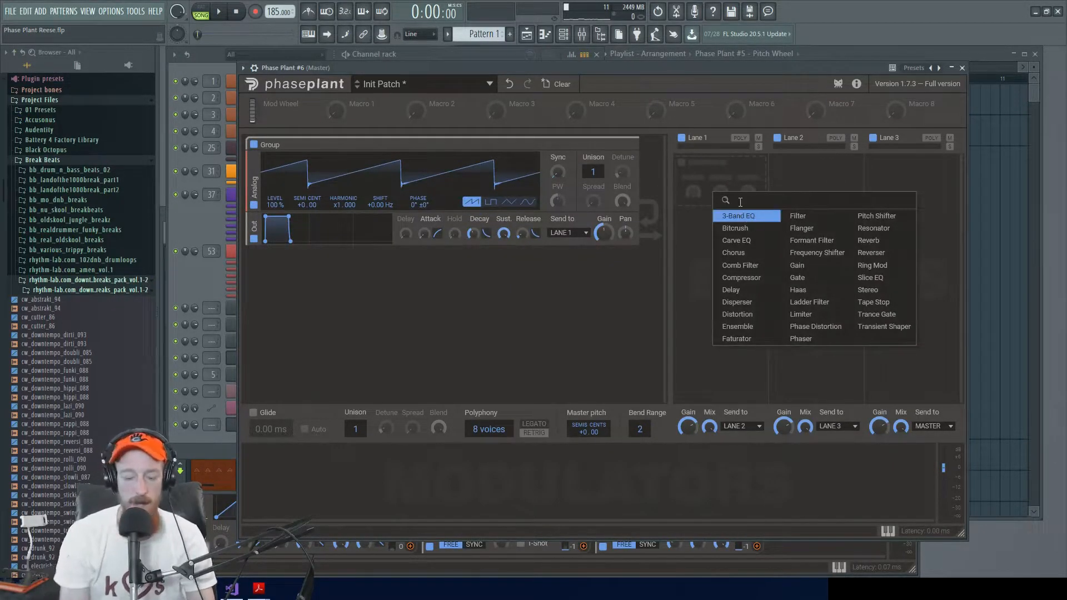
text(bit)
key(Return)
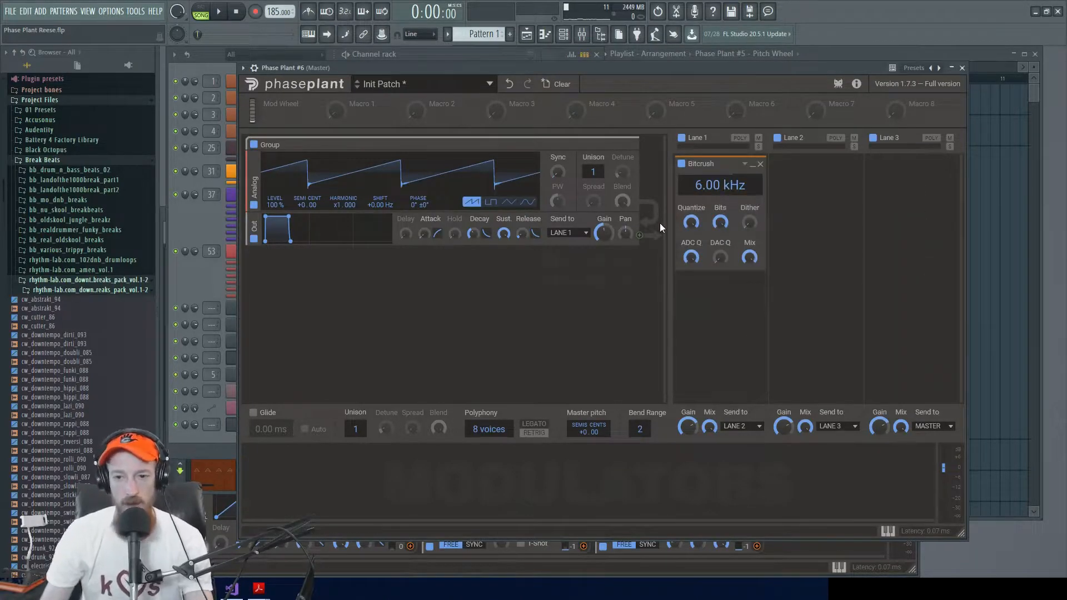
click(681, 165)
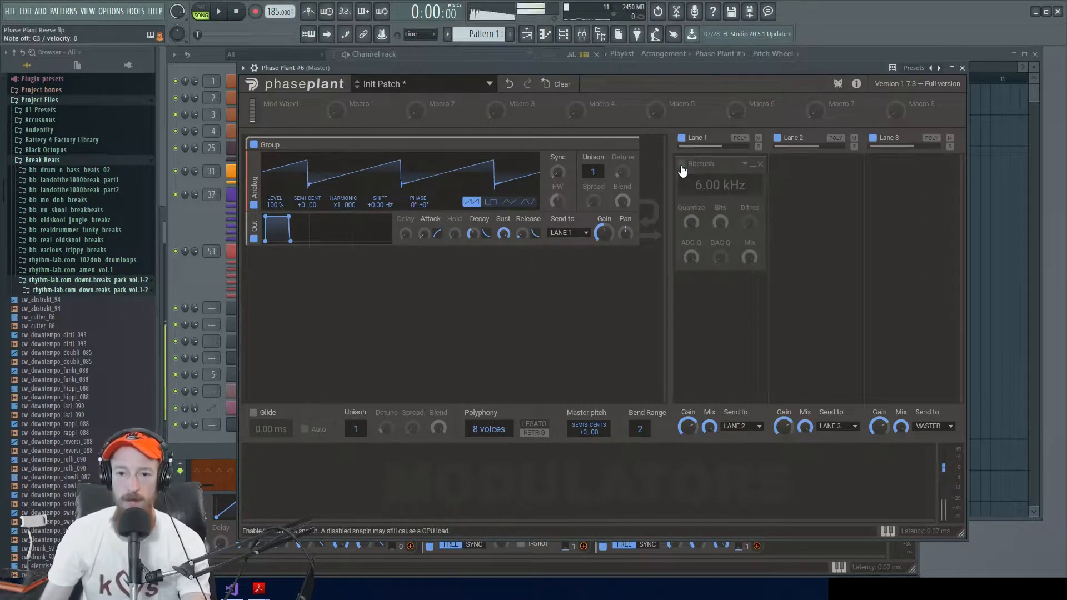
click(681, 165)
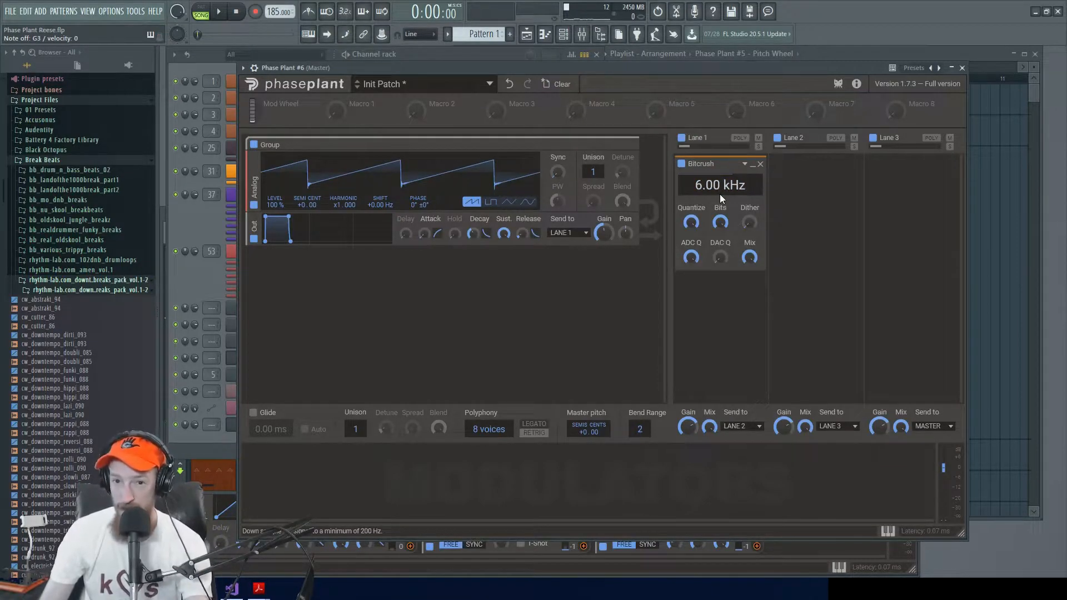
mouse_move(698, 181)
mouse_down()
mouse_move(698, 205)
mouse_move(698, 167)
mouse_move(697, 201)
mouse_move(708, 175)
mouse_move(708, 185)
mouse_up()
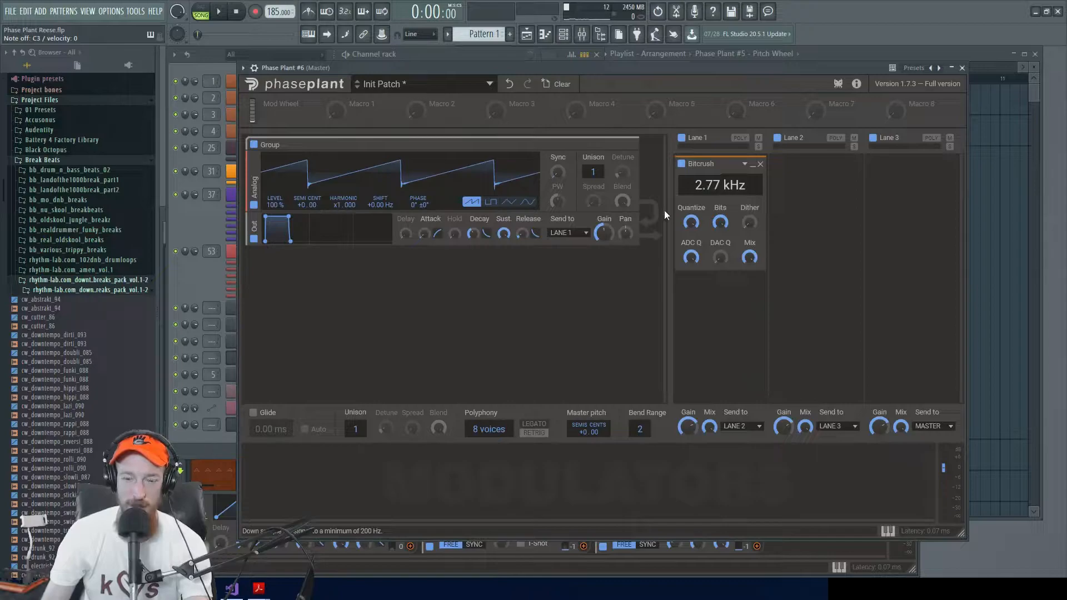
Step: Add an Envelope modulator and assign it to the Bitcrush rate
click(310, 463)
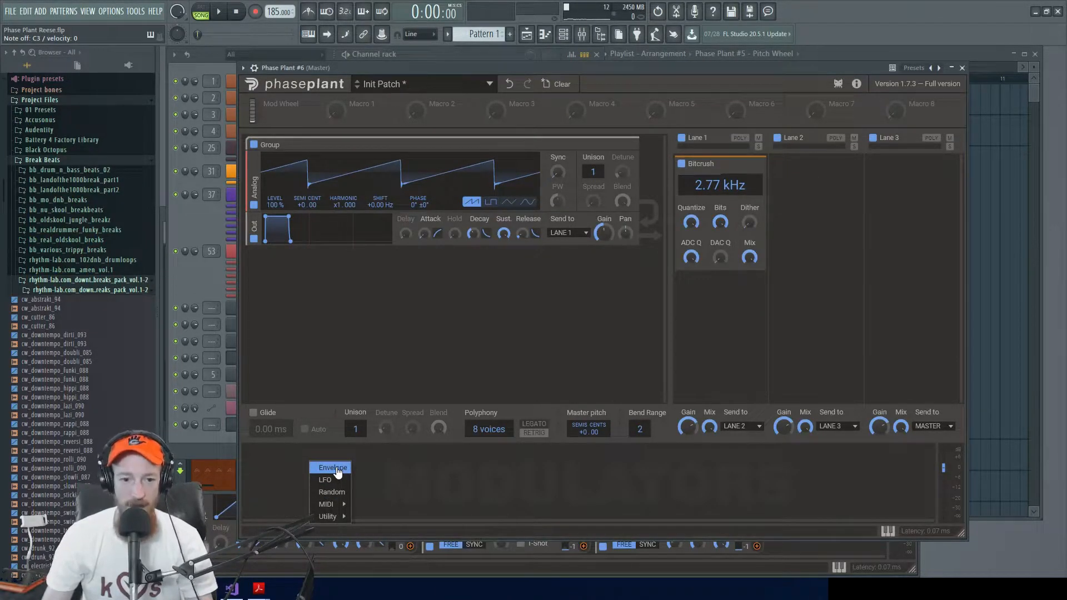
click(332, 467)
drag(458, 510, 721, 210)
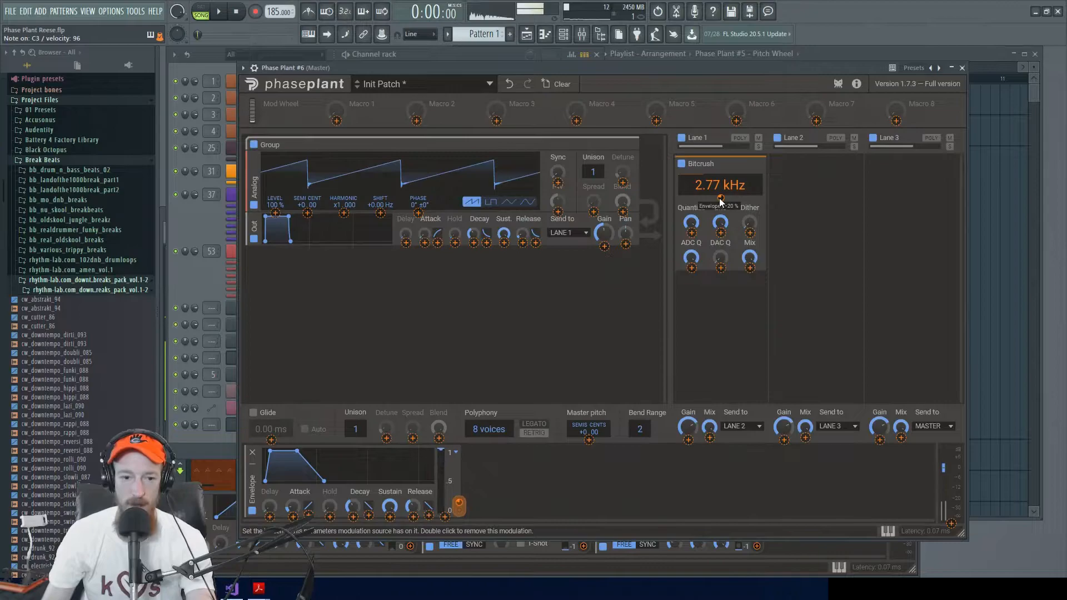
Step: Shape the envelope with a longer attack, 50% sustain, a longer decay and a curved attack slope
drag(293, 506, 293, 479)
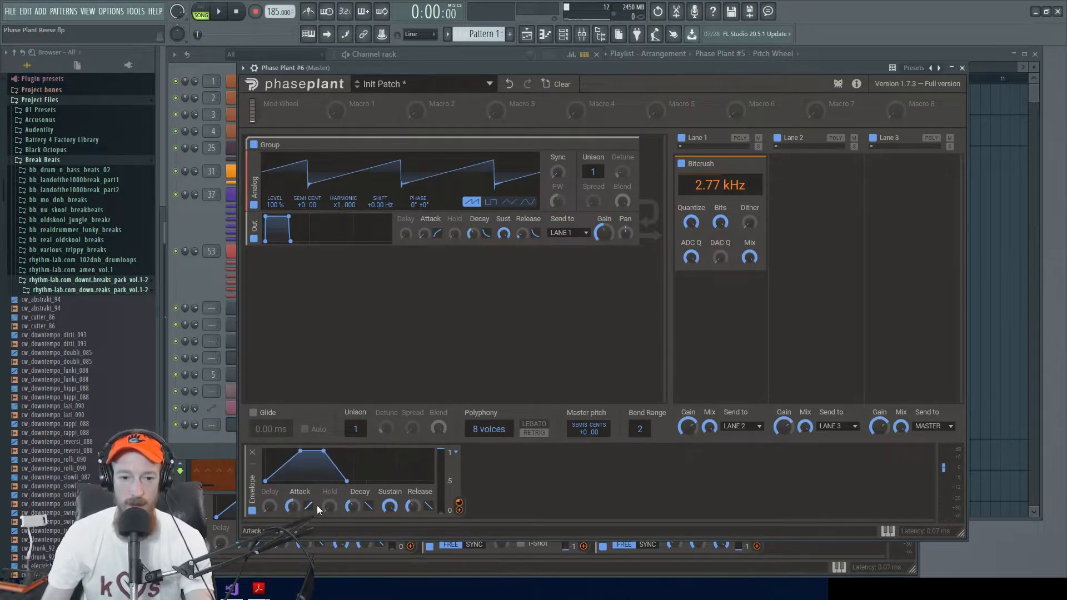
drag(390, 506, 390, 546)
mouse_move(352, 506)
mouse_down()
mouse_move(352, 490)
mouse_move(352, 512)
mouse_up()
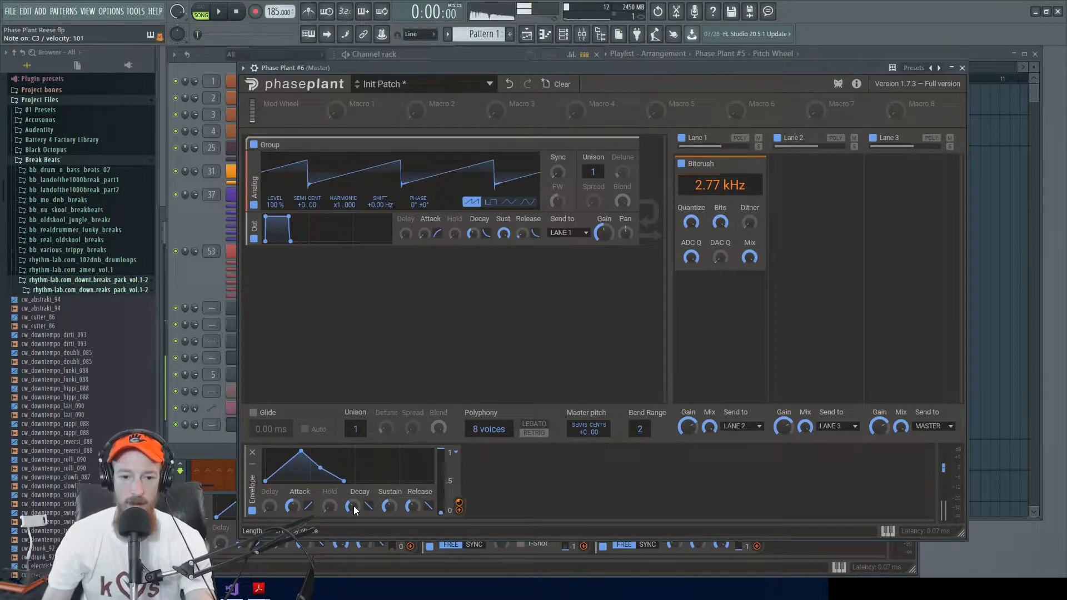
drag(288, 510, 352, 514)
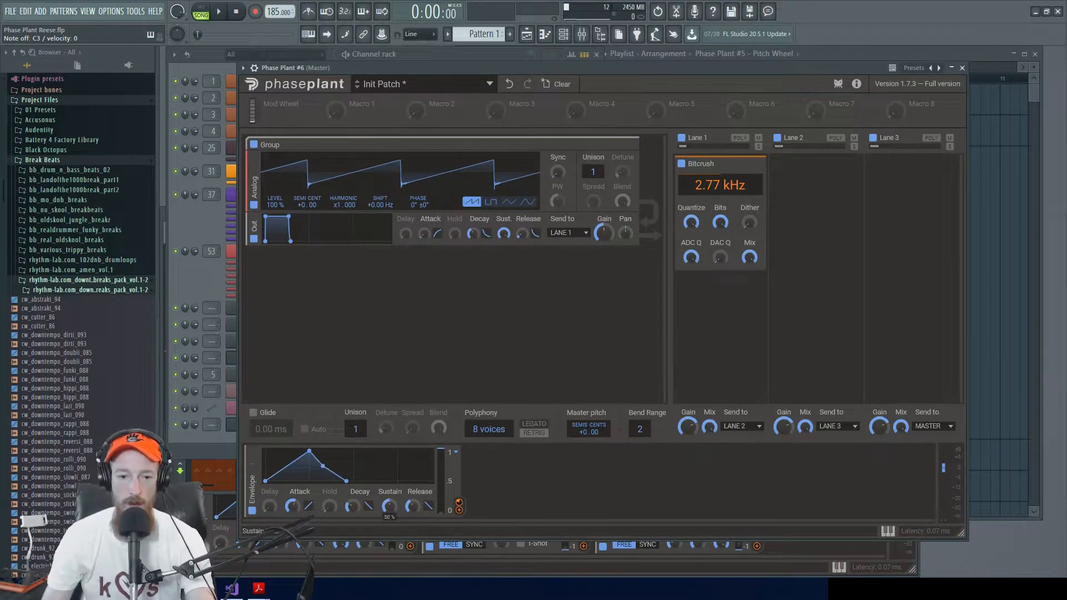
drag(352, 509, 353, 500)
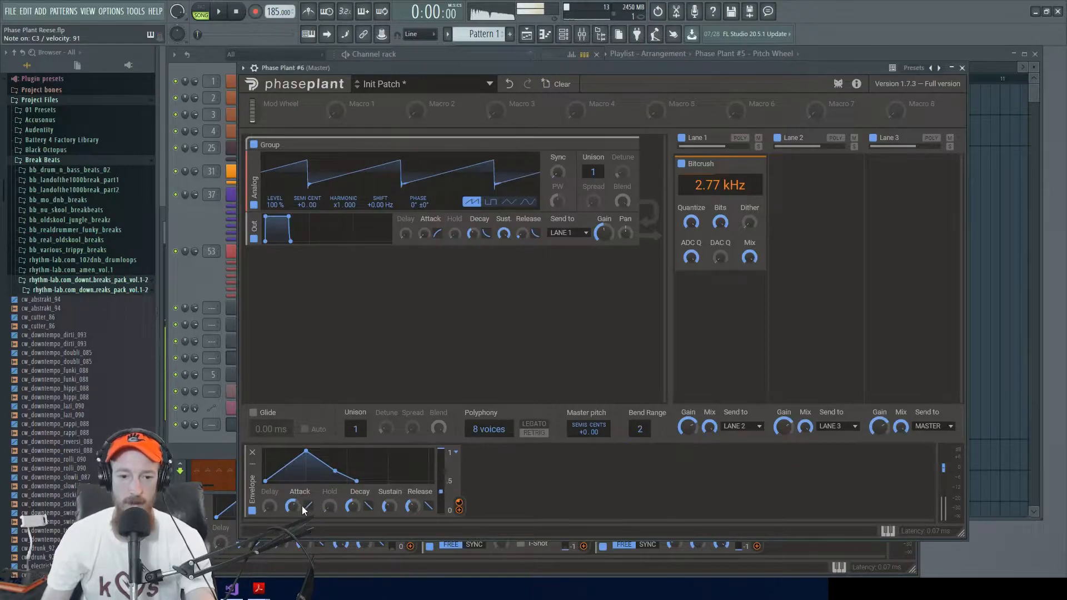
drag(307, 505, 308, 510)
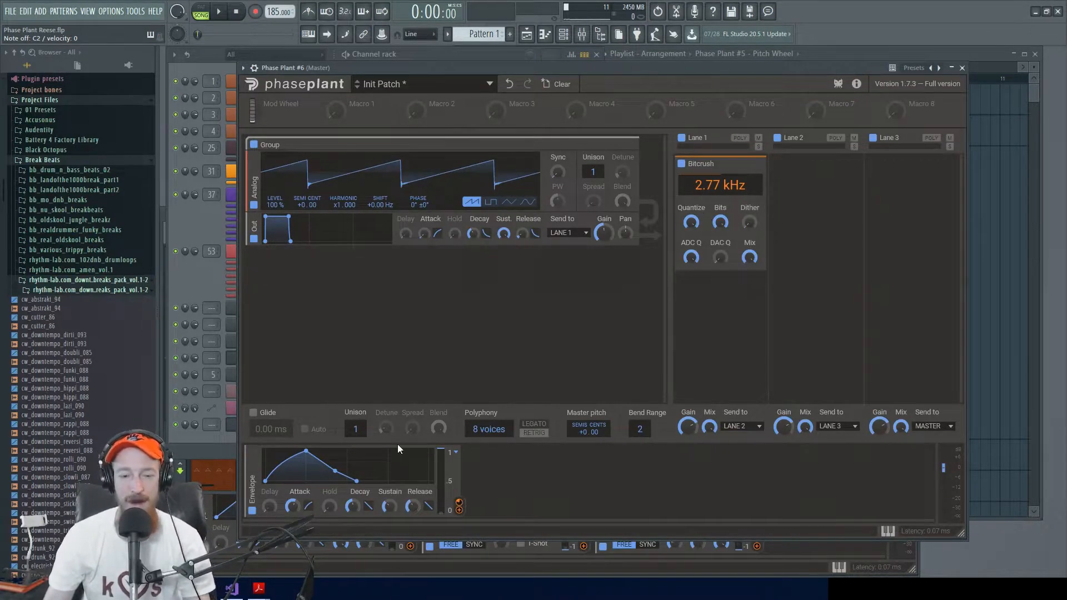
Step: Try out Bitcrush's ADC Q and DAC Q controls, and try modulating DAC Q from the existing envelope
drag(458, 509, 722, 192)
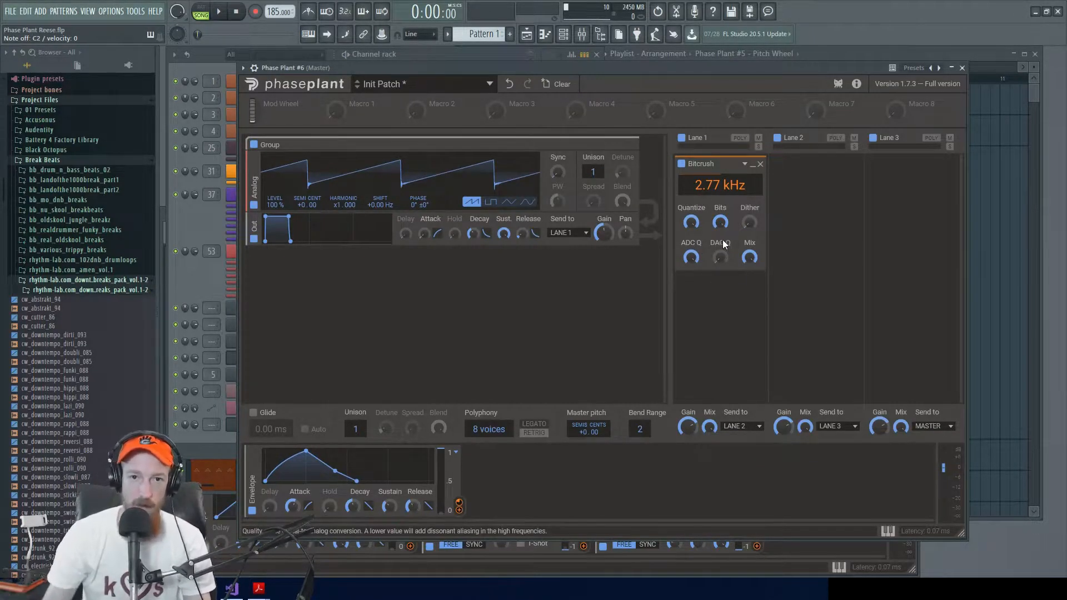
click(692, 262)
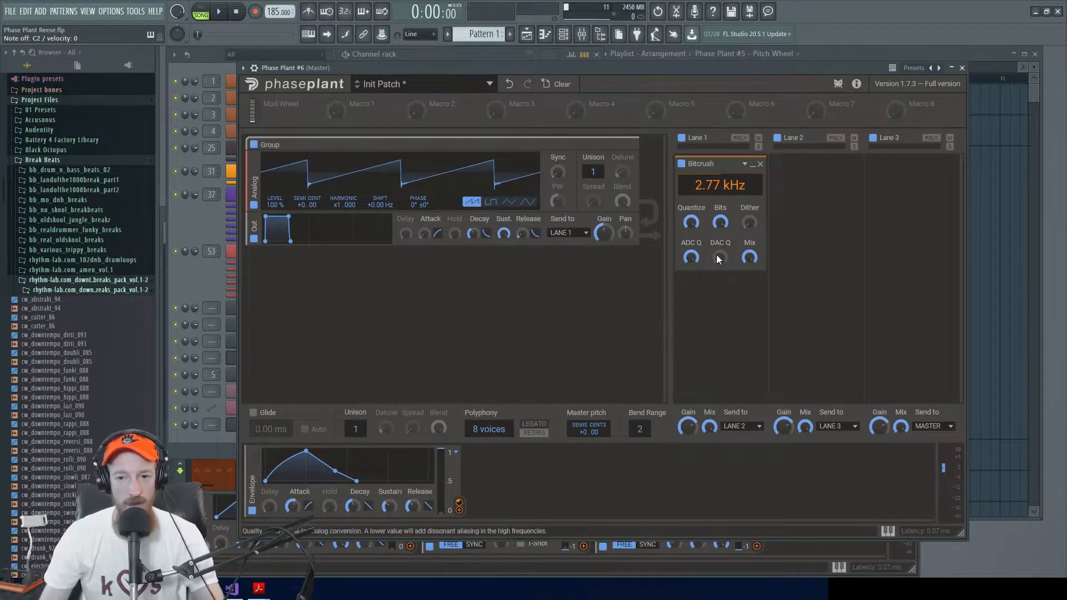
drag(716, 254, 720, 289)
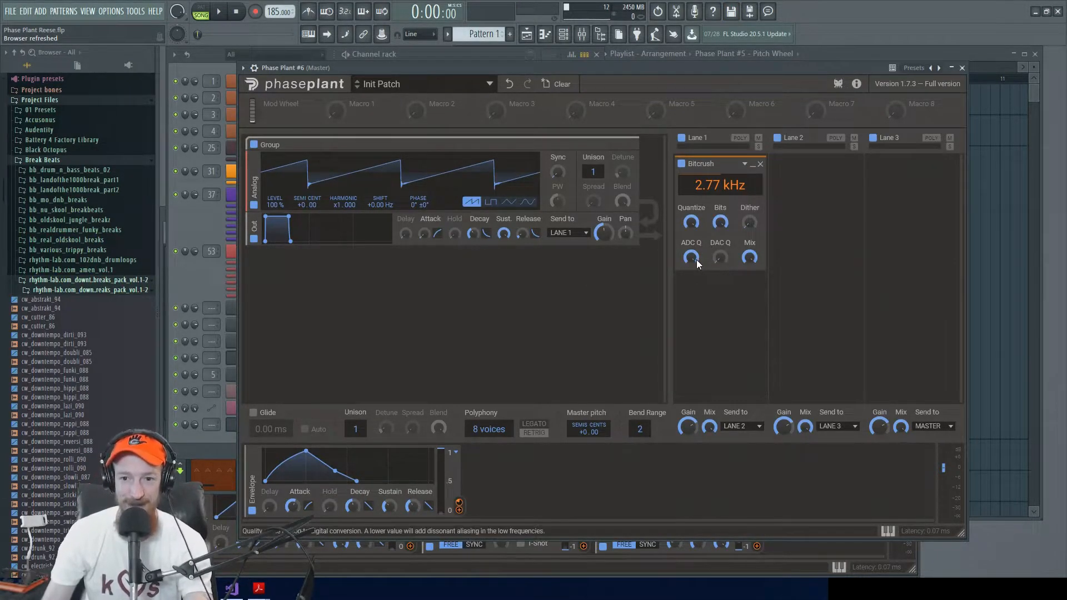
mouse_move(695, 258)
mouse_down()
mouse_move(694, 289)
mouse_move(694, 257)
mouse_up()
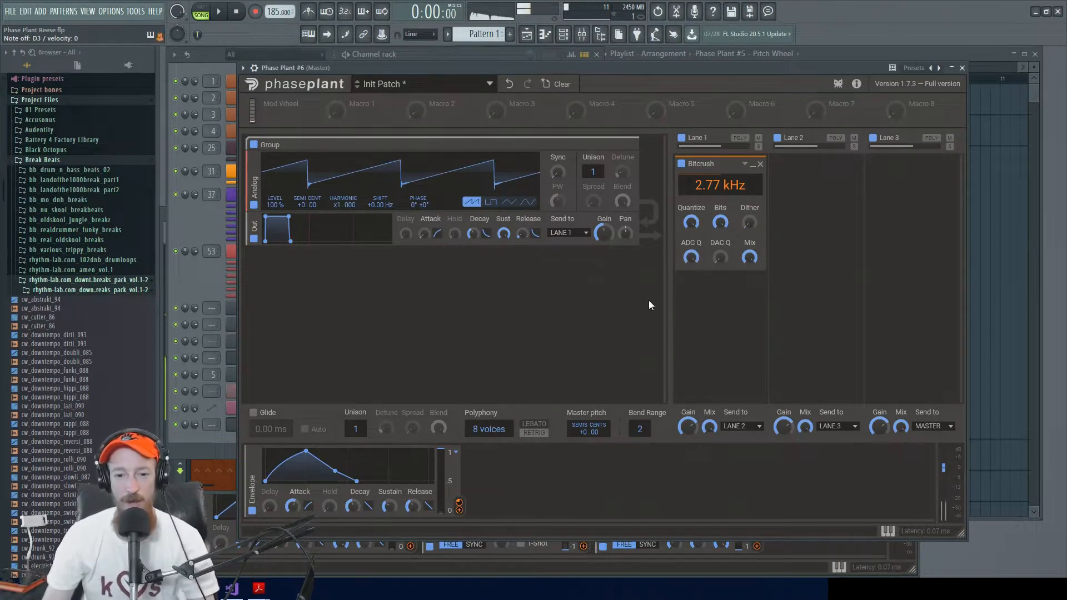
click(459, 510)
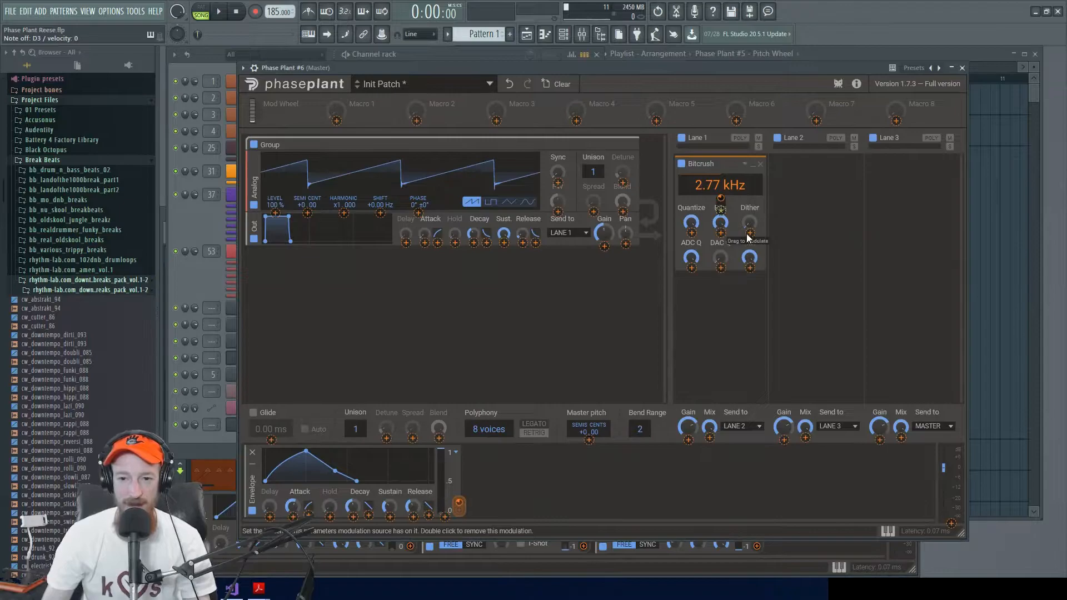
drag(721, 268, 720, 238)
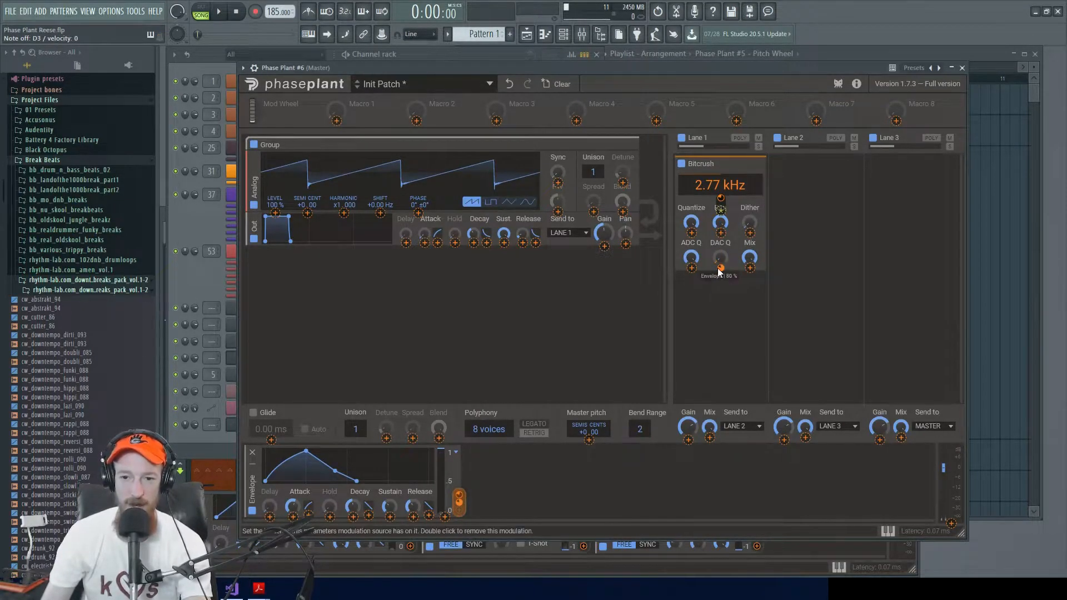
Step: Duplicate the envelope to create a second modulator with the same shape
click(514, 469)
click(262, 502)
drag(252, 484, 357, 493)
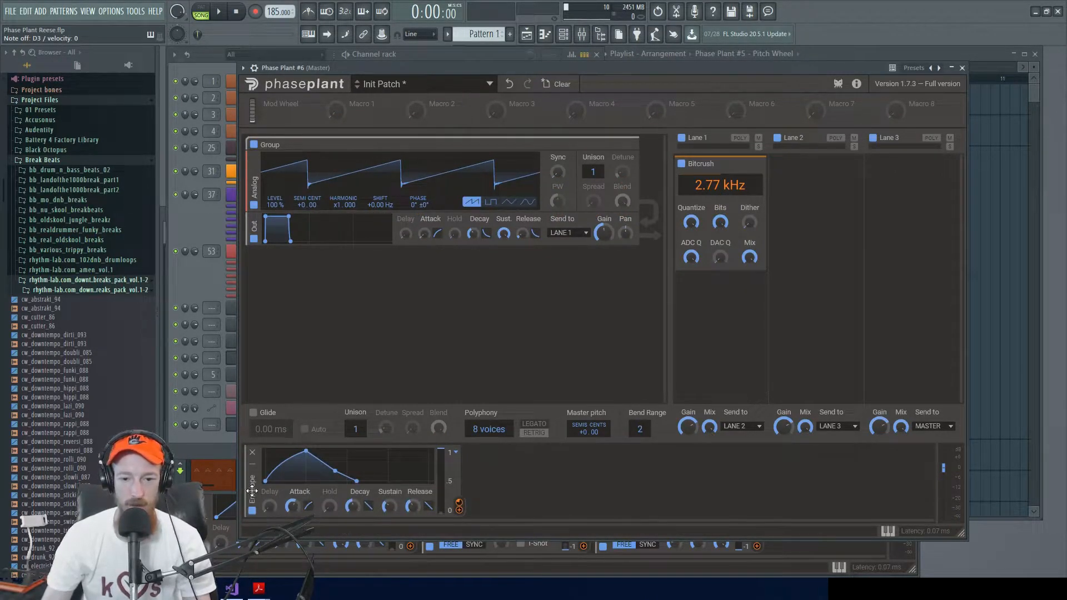
drag(252, 490, 556, 486)
Step: Assign the second envelope to Bitcrush's DAC Q, and lengthen that envelope's delay and attack
click(685, 510)
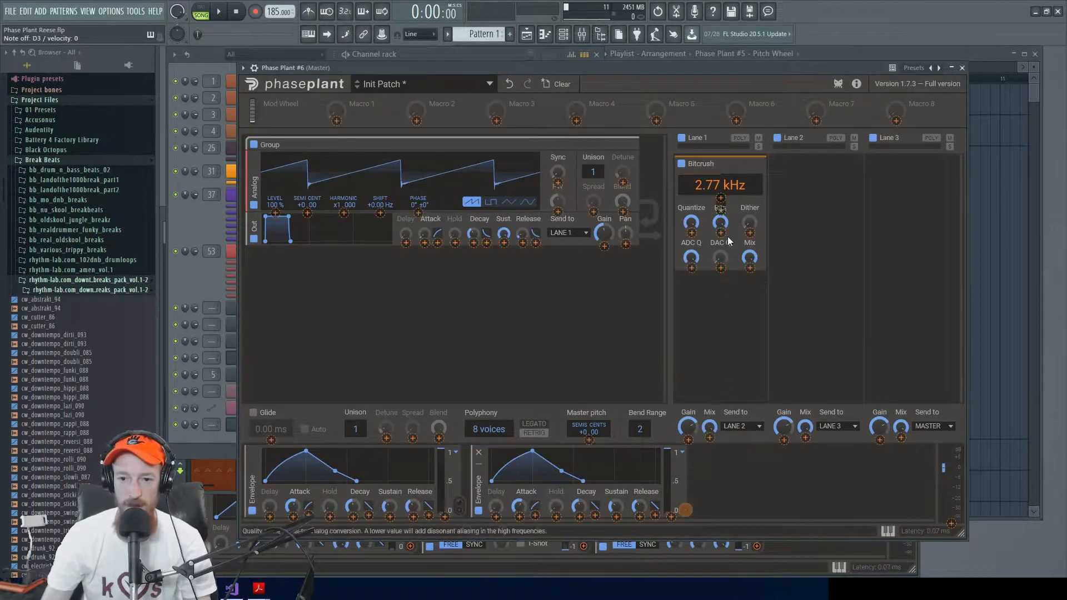
click(727, 476)
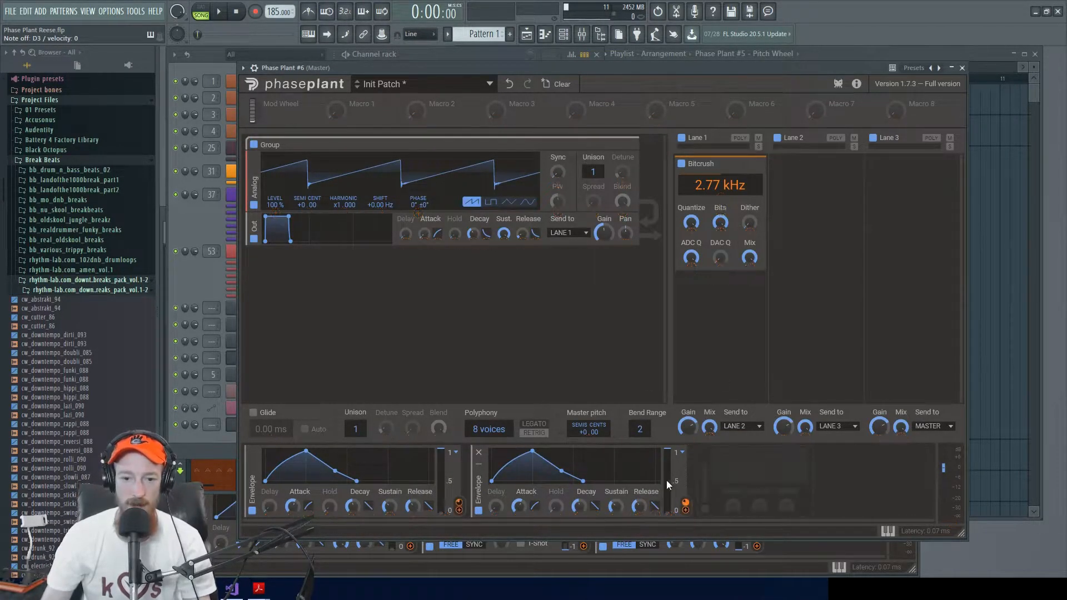
drag(496, 507, 521, 501)
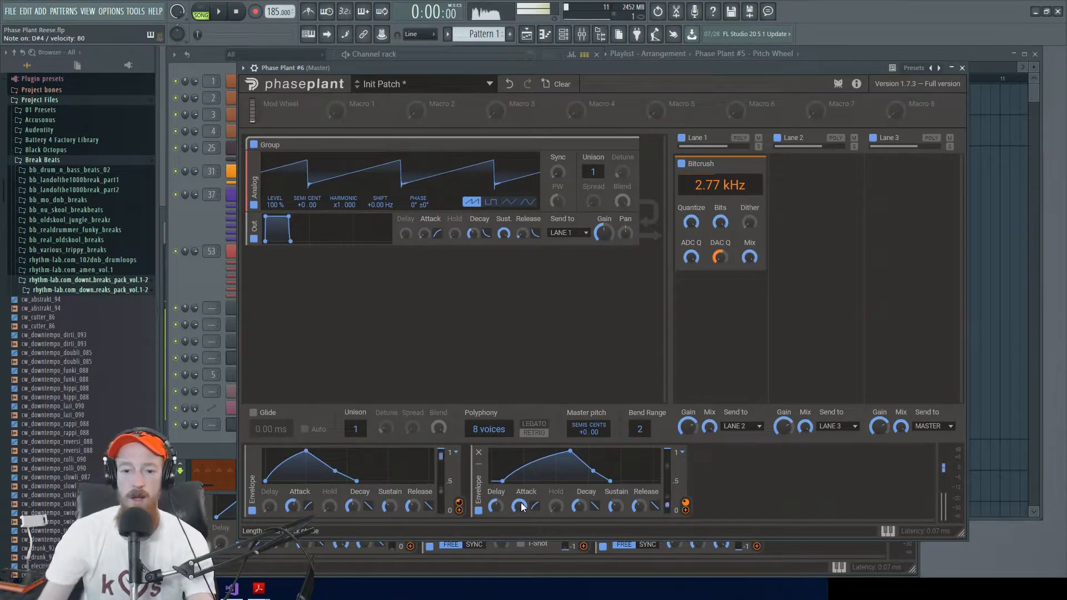
Step: Make the patch monophonic with 1 voice and turn on Legato
drag(475, 428, 511, 441)
click(534, 424)
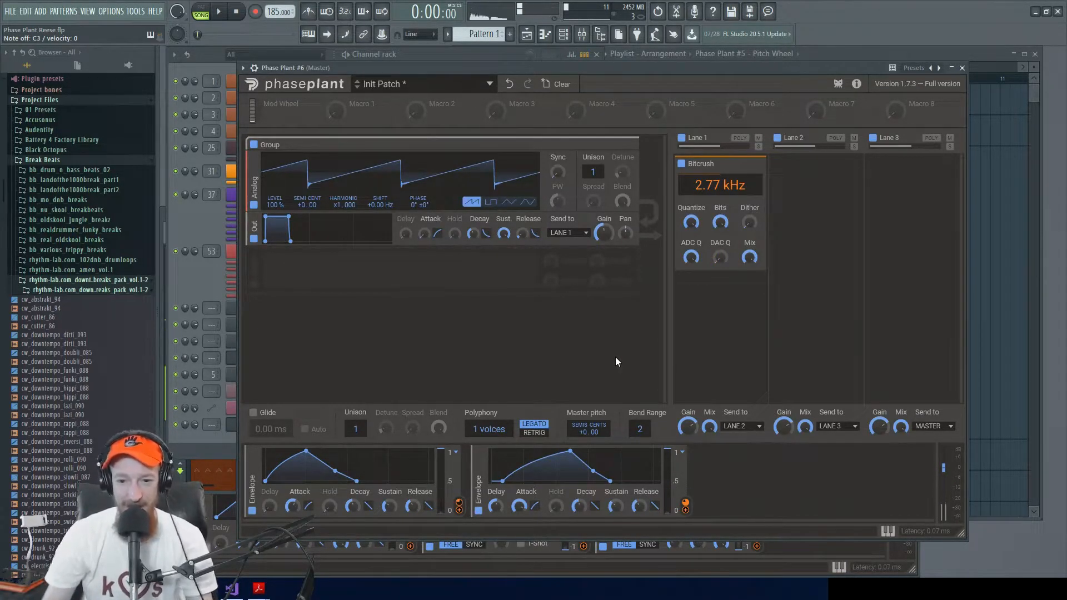
Step: Disable the second envelope and try out Bitcrush's ADC Q control
click(479, 510)
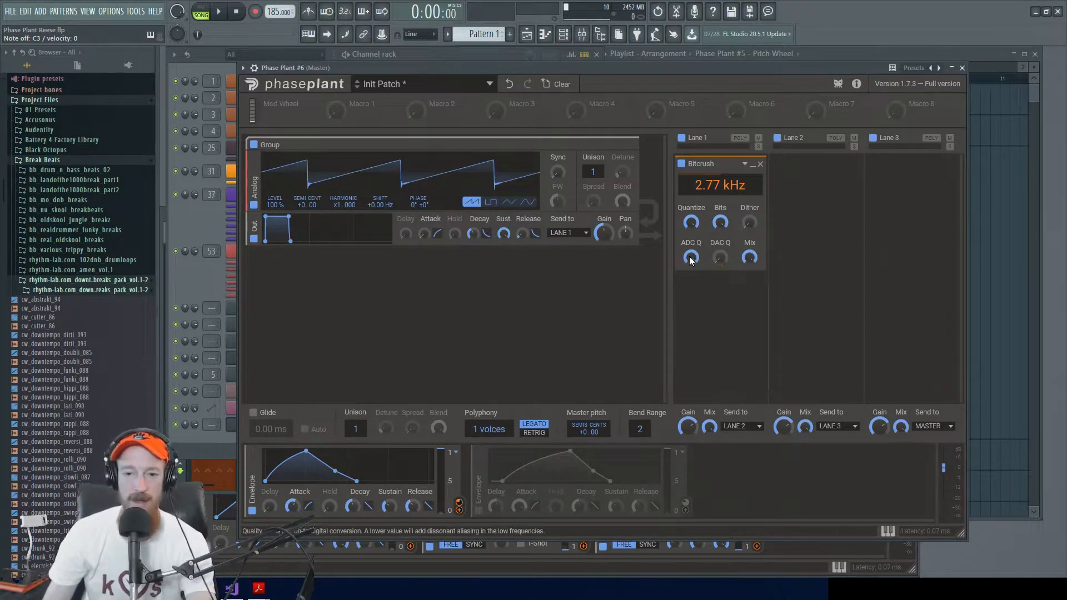
mouse_move(691, 260)
mouse_down()
mouse_move(691, 334)
mouse_move(691, 260)
mouse_up()
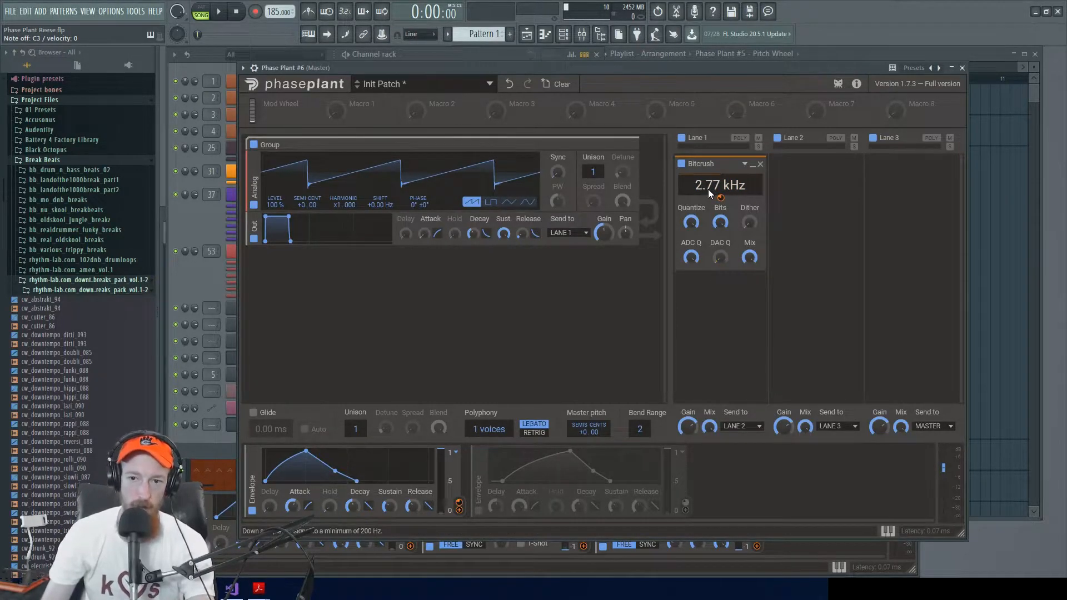
Step: Set Bitcrush's downsampling frequency to 2.16 kHz
mouse_move(700, 188)
mouse_down()
mouse_move(700, 166)
mouse_move(700, 188)
mouse_up()
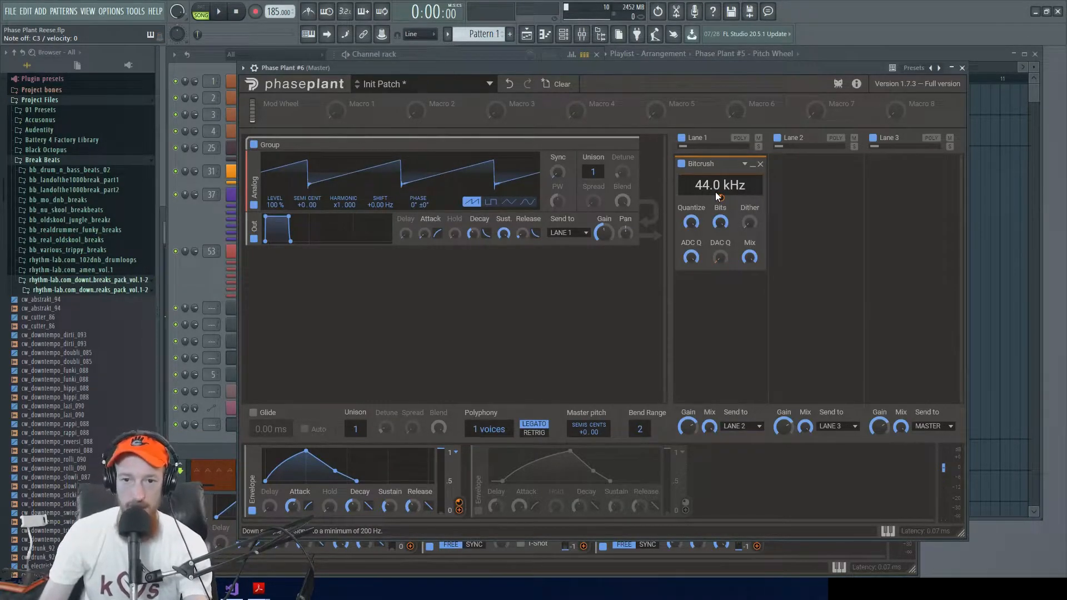
mouse_move(713, 192)
mouse_down()
mouse_move(713, 226)
mouse_move(702, 185)
mouse_move(703, 203)
mouse_up()
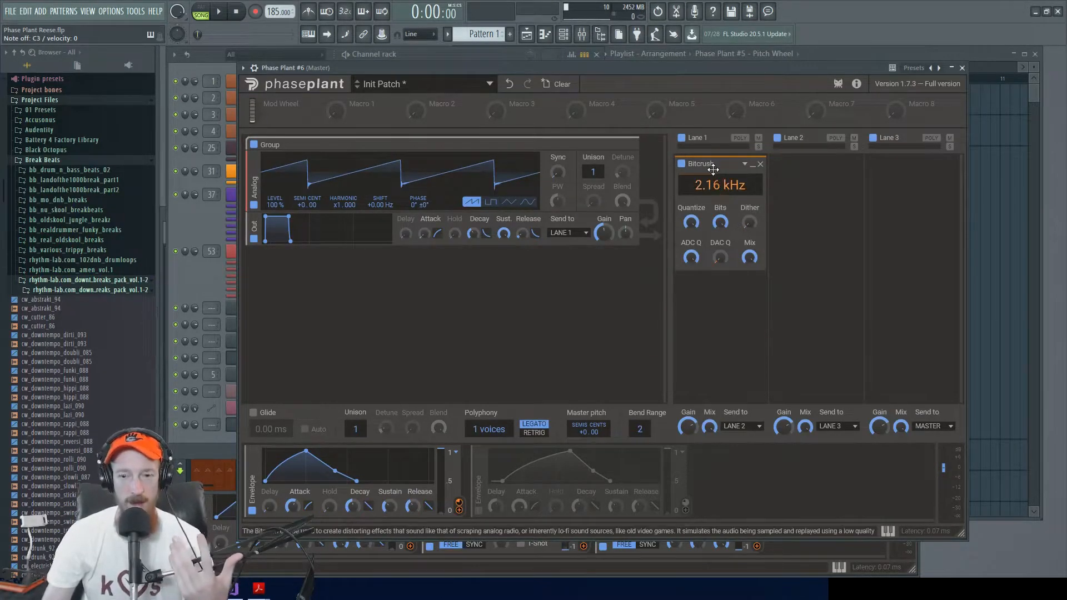
Step: Try out Bitcrush's Bits and Quantize controls at low settings, resetting each to its default between trials
drag(720, 222, 720, 228)
double_click(720, 223)
mouse_move(719, 223)
mouse_down()
mouse_move(719, 255)
mouse_move(719, 202)
mouse_up()
double_click(721, 222)
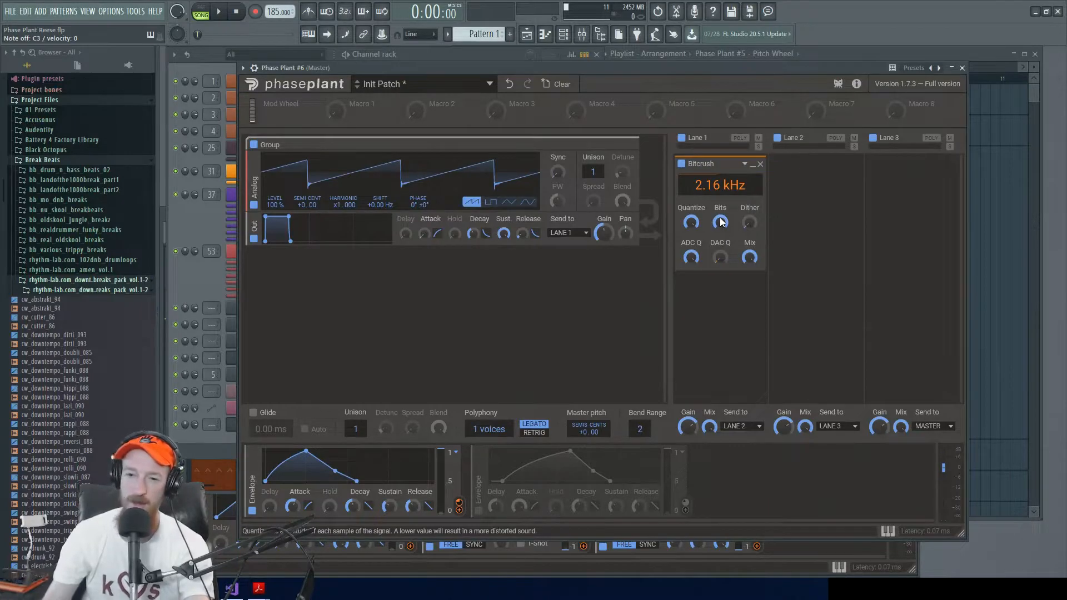
mouse_move(692, 223)
mouse_down()
mouse_move(692, 248)
mouse_move(721, 234)
mouse_move(721, 258)
mouse_move(690, 229)
mouse_up()
double_click(691, 223)
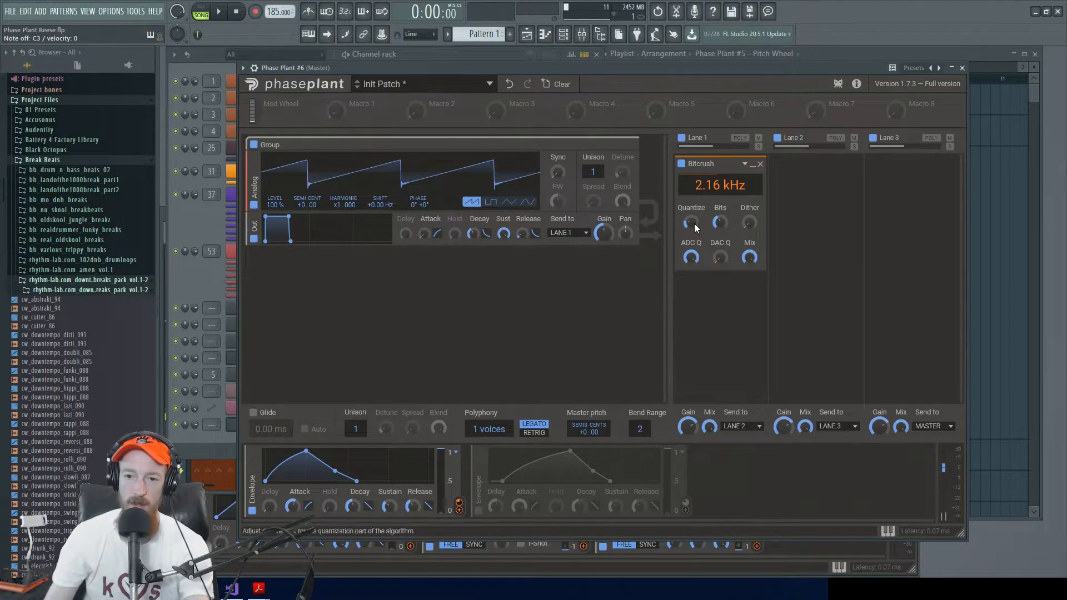
drag(720, 220, 719, 244)
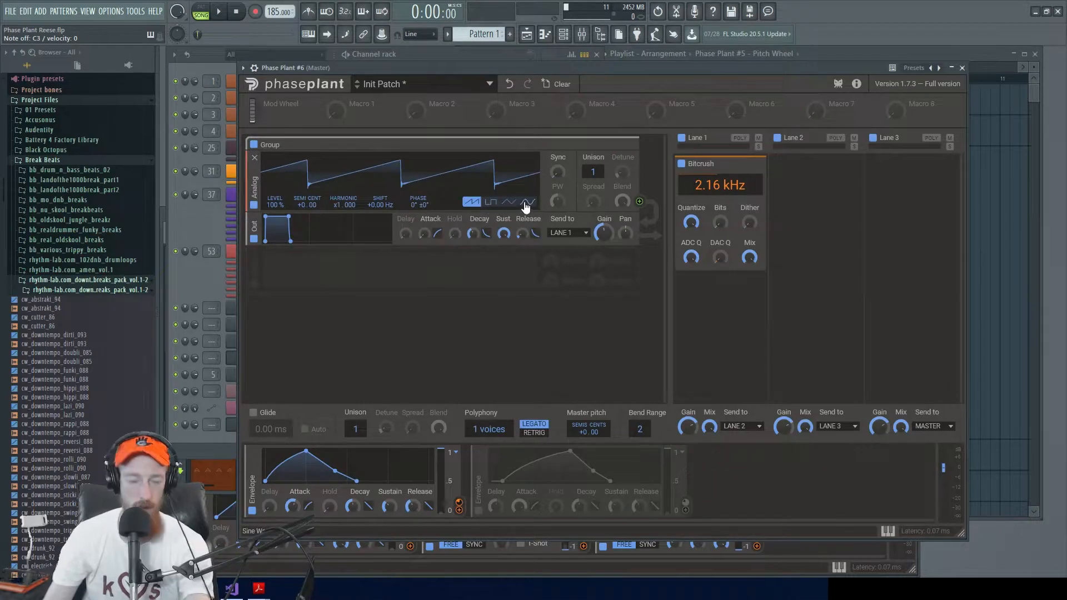
Step: Disable the first envelope, lower Bitcrush's Bits, and compare Quantize at full and at zero
click(252, 510)
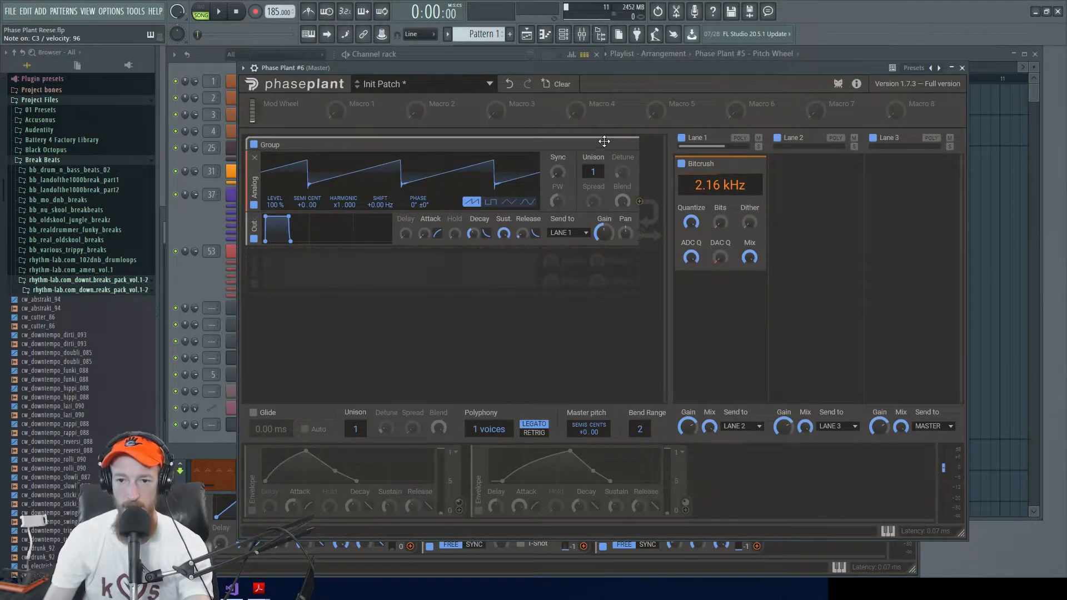
drag(723, 226, 723, 161)
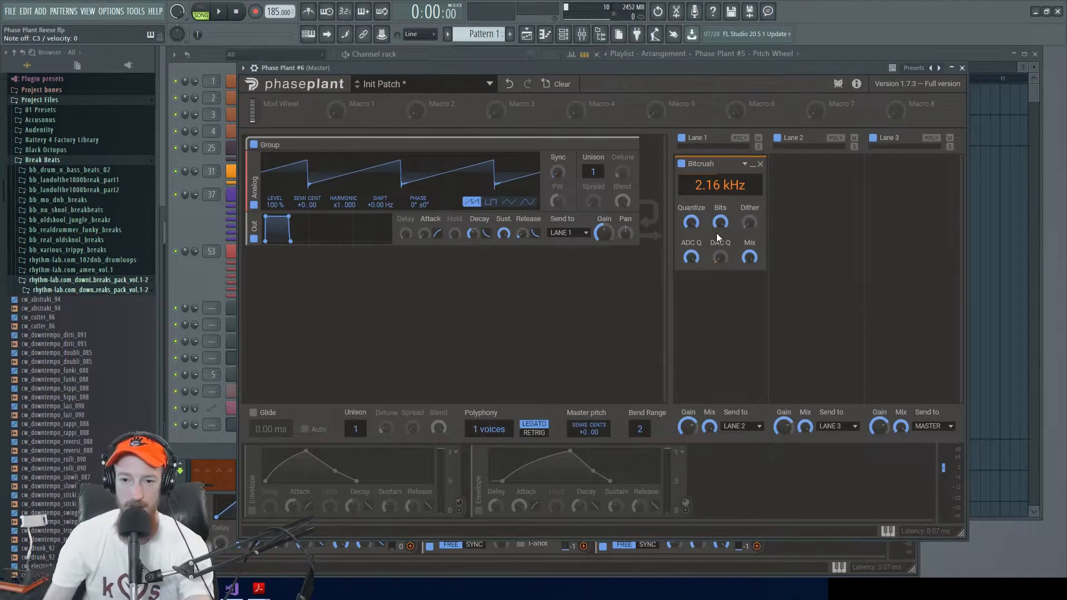
drag(691, 223, 692, 278)
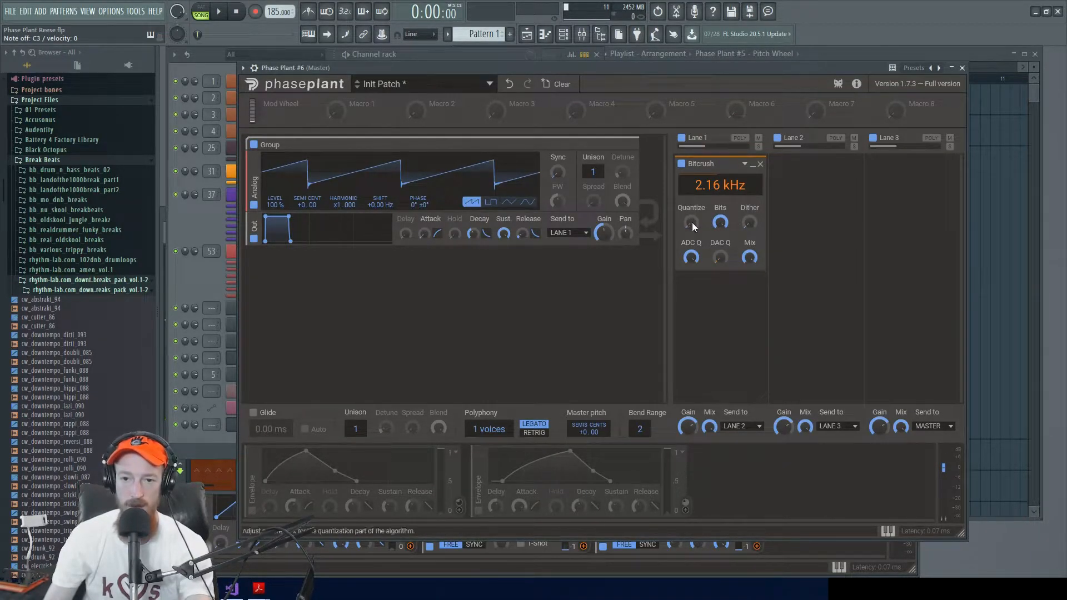
click(720, 220)
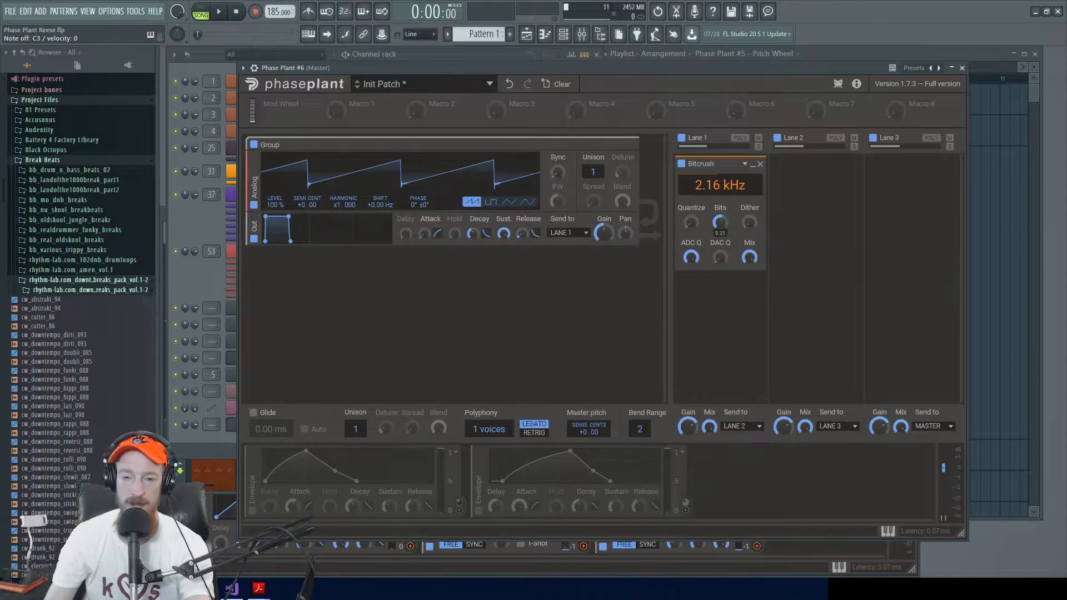
mouse_move(722, 222)
mouse_down()
mouse_move(722, 244)
mouse_move(728, 209)
mouse_up()
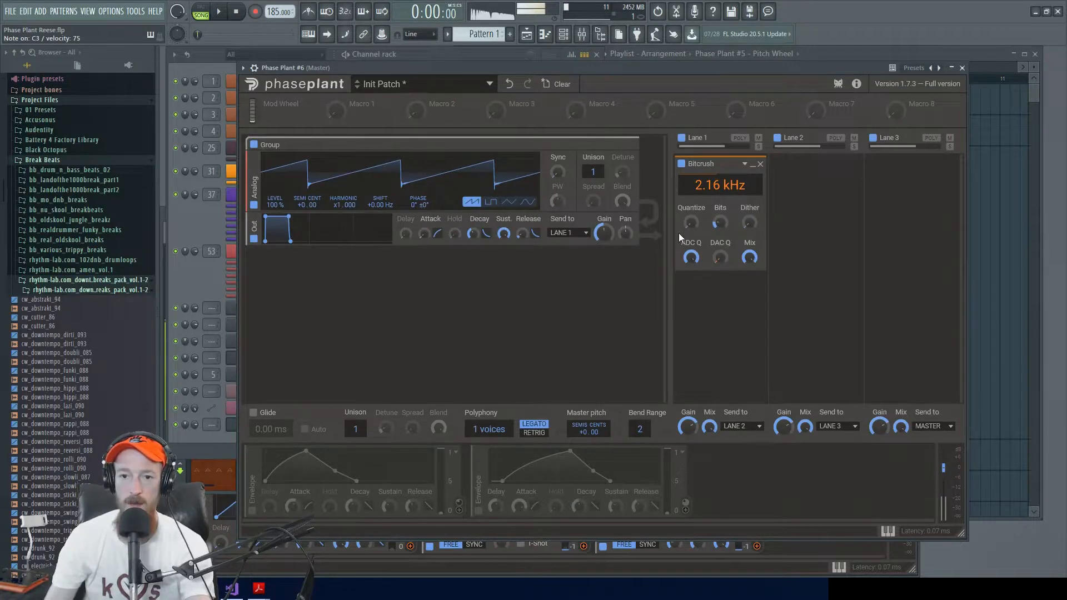
drag(692, 227, 692, 200)
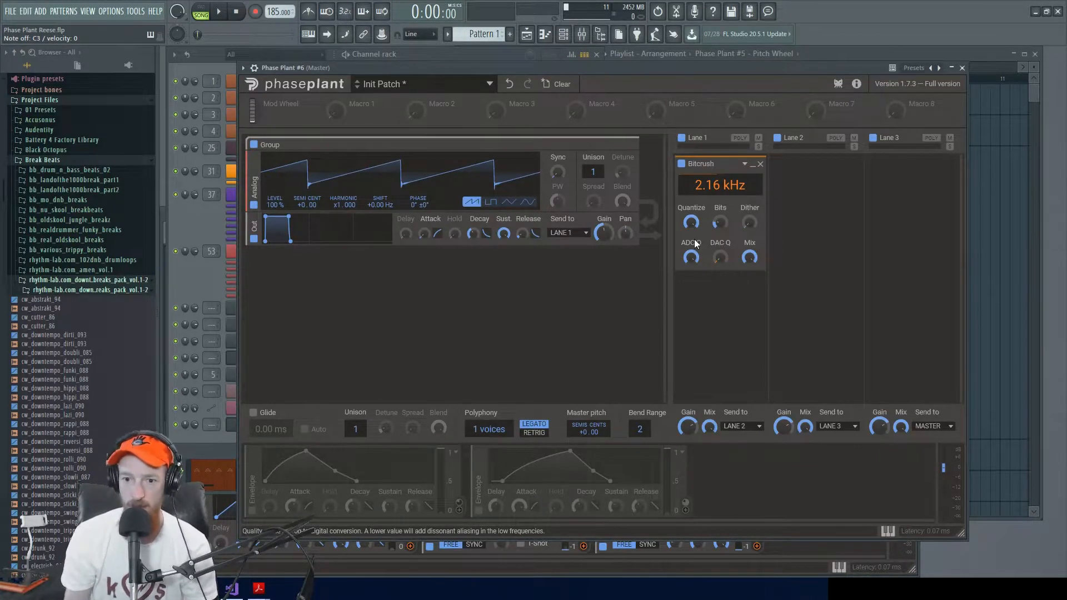
drag(691, 228, 691, 339)
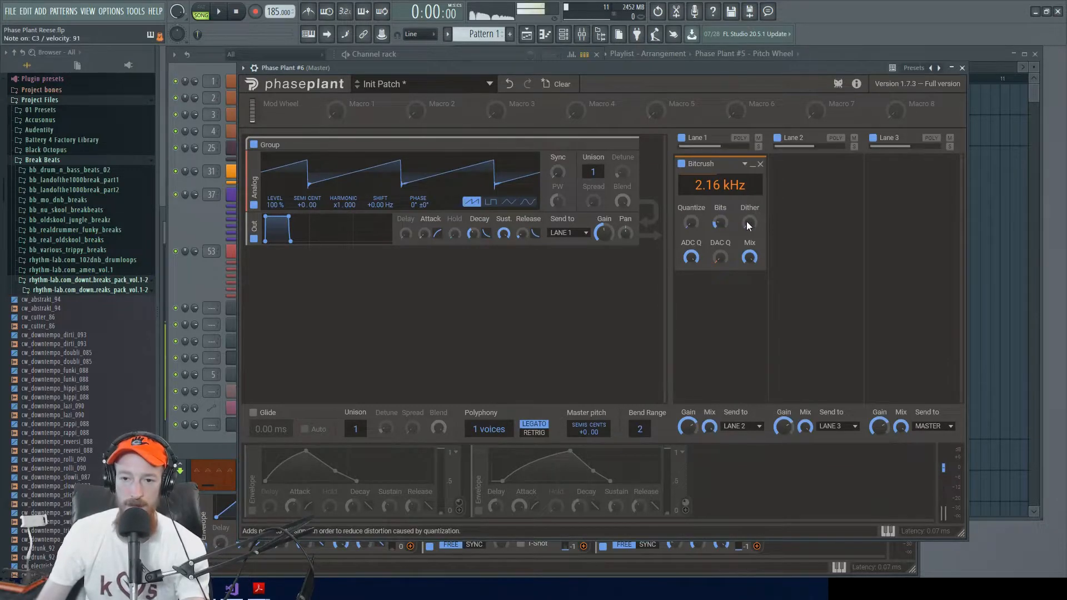
Step: Try Bitcrush's Dither at full with different Quantize amounts, turn Dither back down to zero and set Quantize partway
mouse_move(745, 222)
mouse_down()
mouse_move(746, 211)
mouse_move(690, 214)
mouse_move(751, 233)
mouse_up()
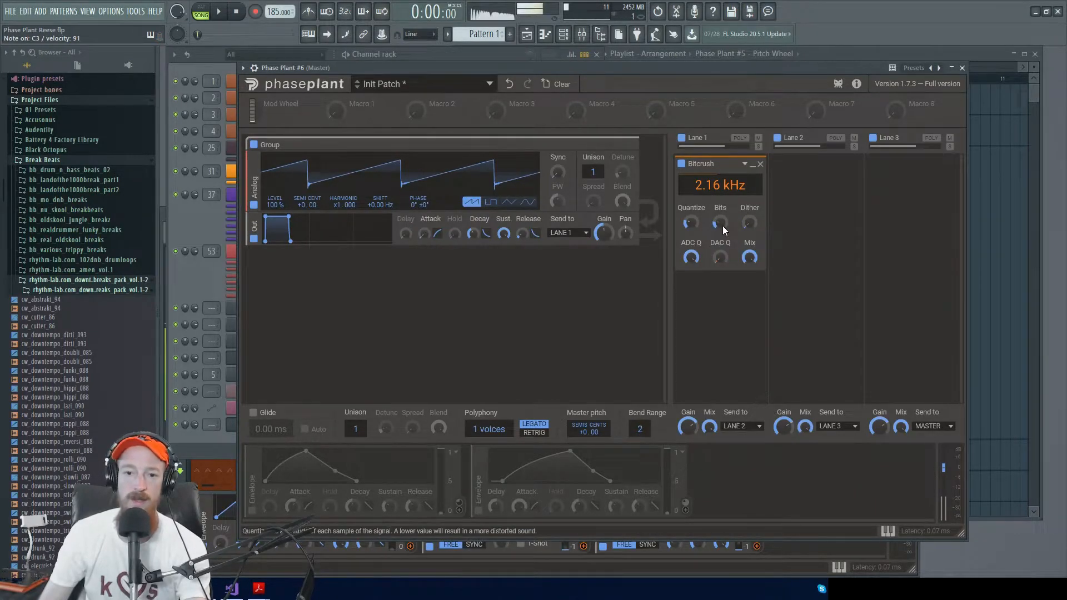
drag(749, 222, 749, 194)
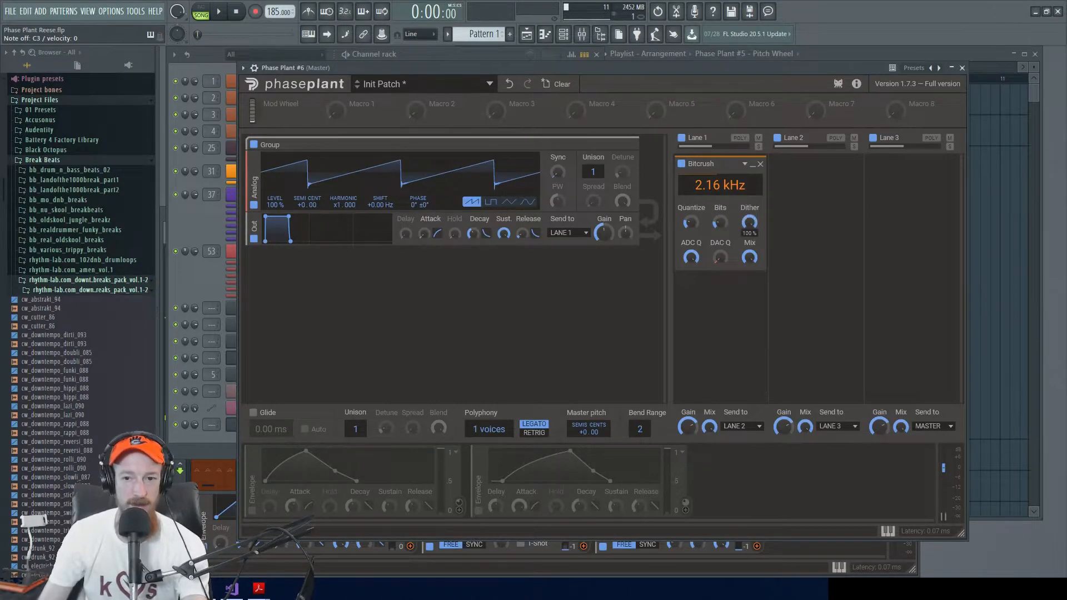
double_click(693, 225)
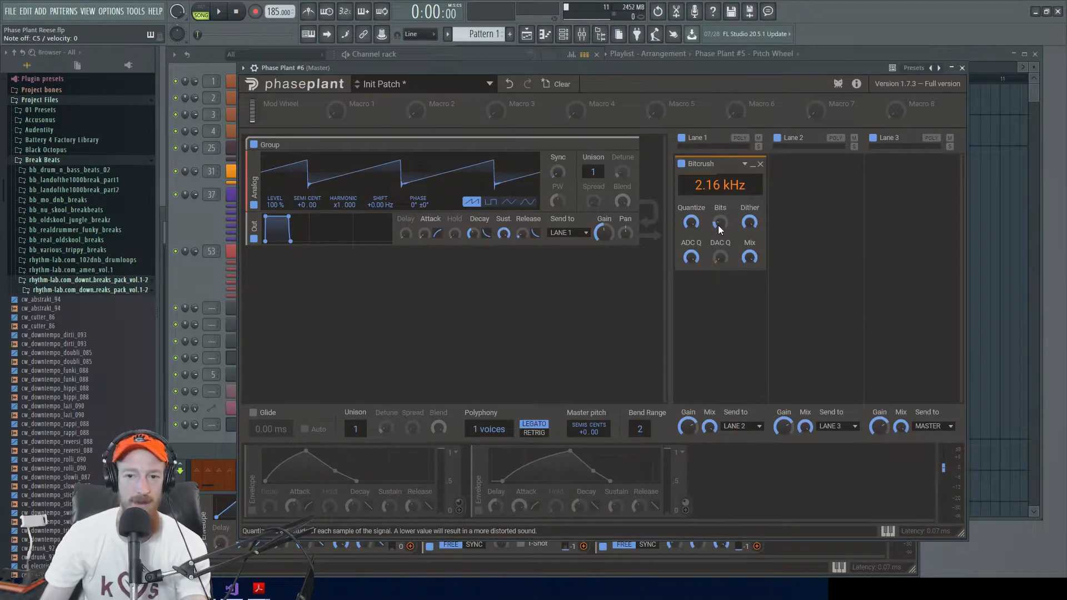
drag(691, 222, 691, 272)
drag(750, 223, 750, 305)
drag(691, 223, 690, 194)
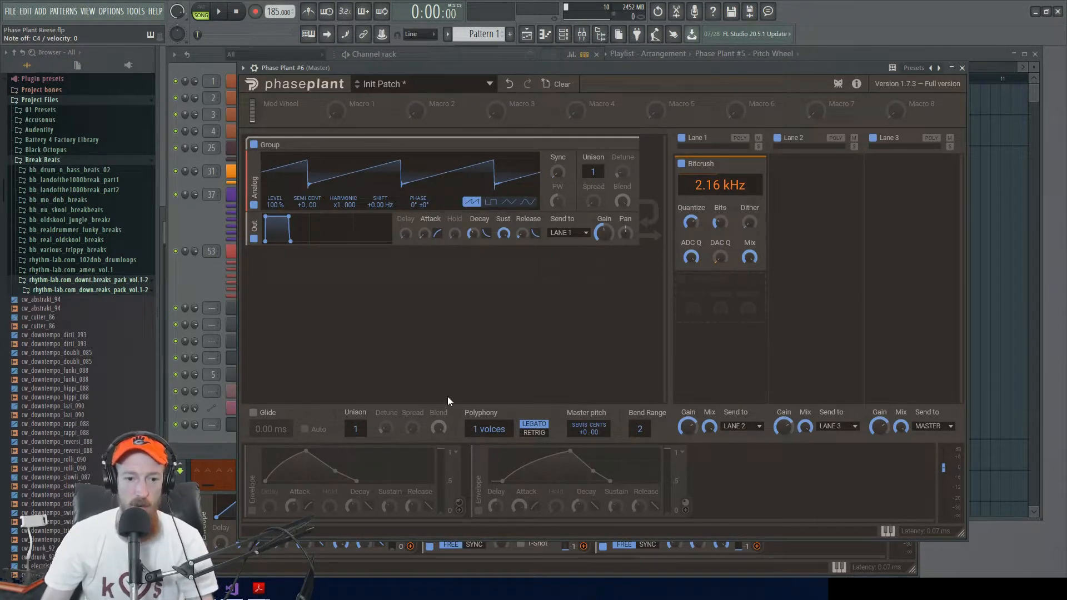
Step: Re-enable both envelopes, shorten the first envelope's attack slightly and bend its attack curve outward
click(252, 511)
click(479, 512)
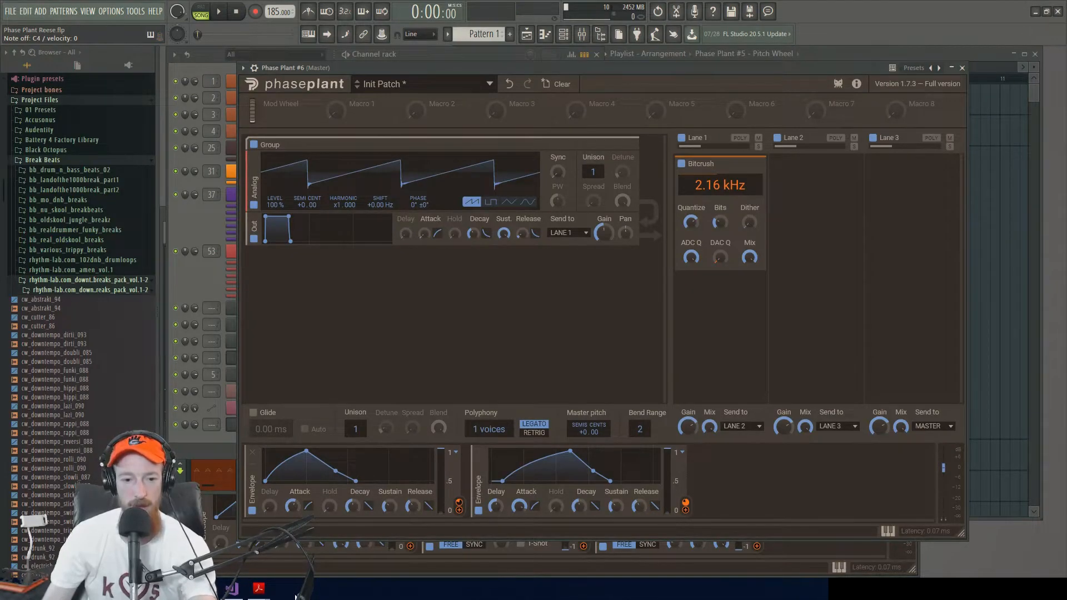
drag(299, 508, 344, 518)
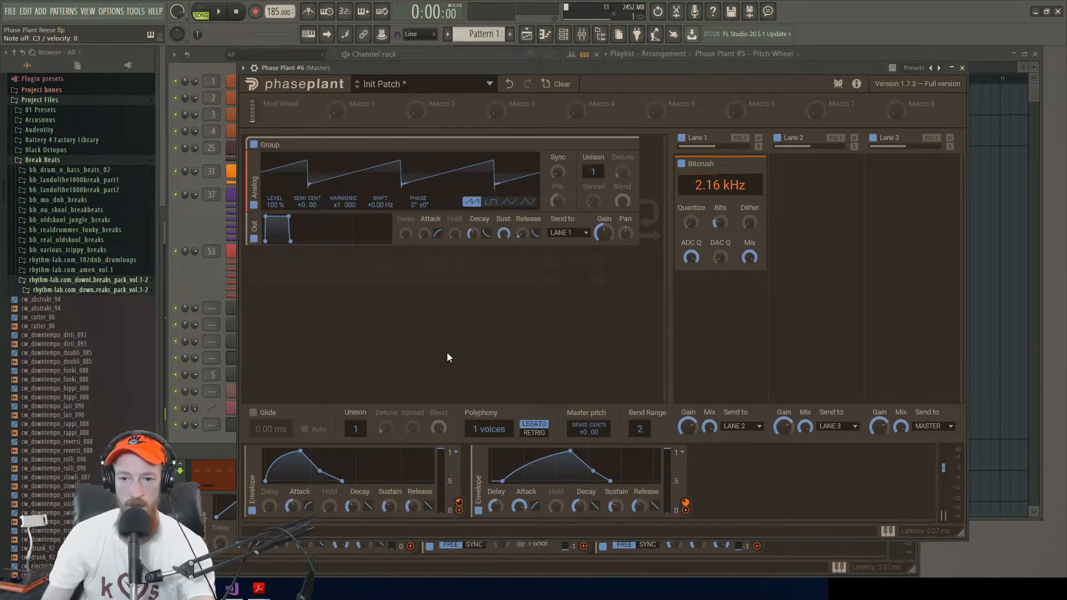
Step: Add a Distortion effect below Bitcrush in Lane 1
click(727, 320)
text(dist)
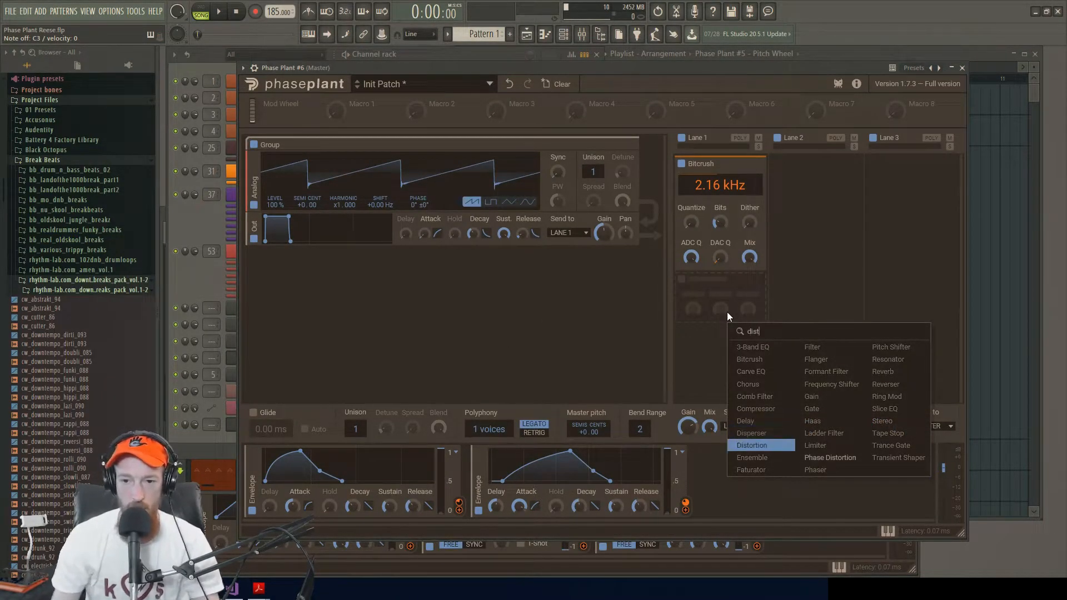
key(Return)
Step: Raise Distortion's Drive with the Overdrive type and rebalance the master output level to compensate
drag(943, 468, 942, 494)
drag(745, 310, 745, 309)
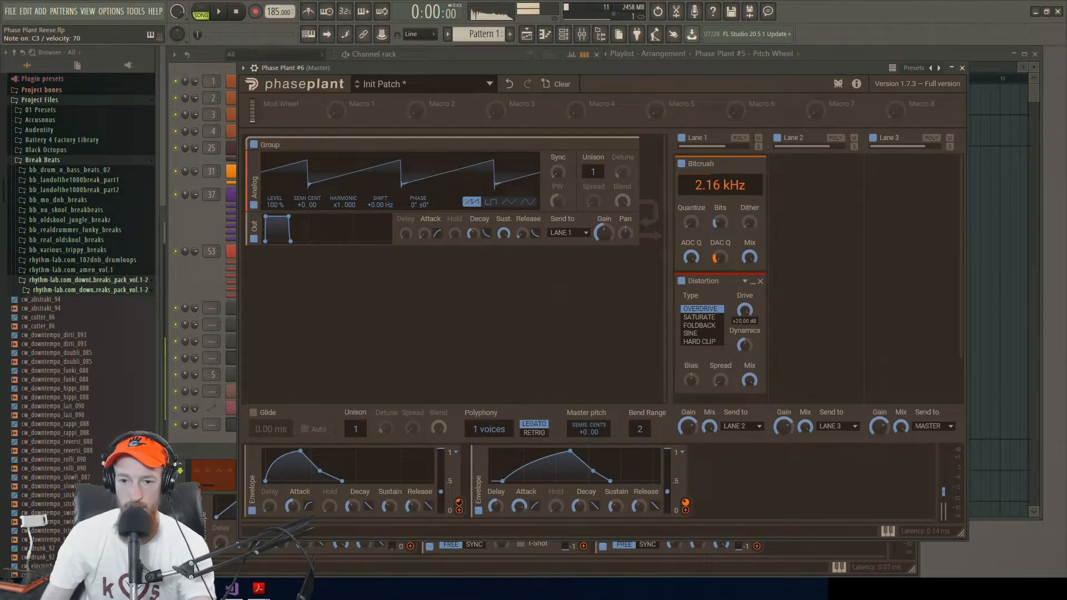
click(712, 316)
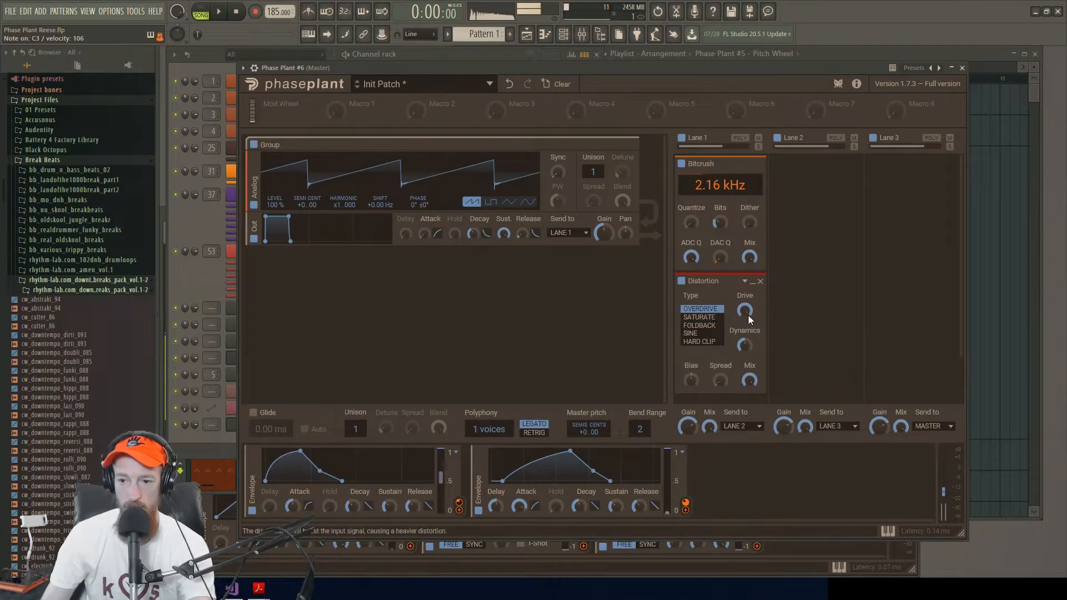
mouse_move(944, 499)
mouse_down()
mouse_move(942, 463)
mouse_move(942, 479)
mouse_up()
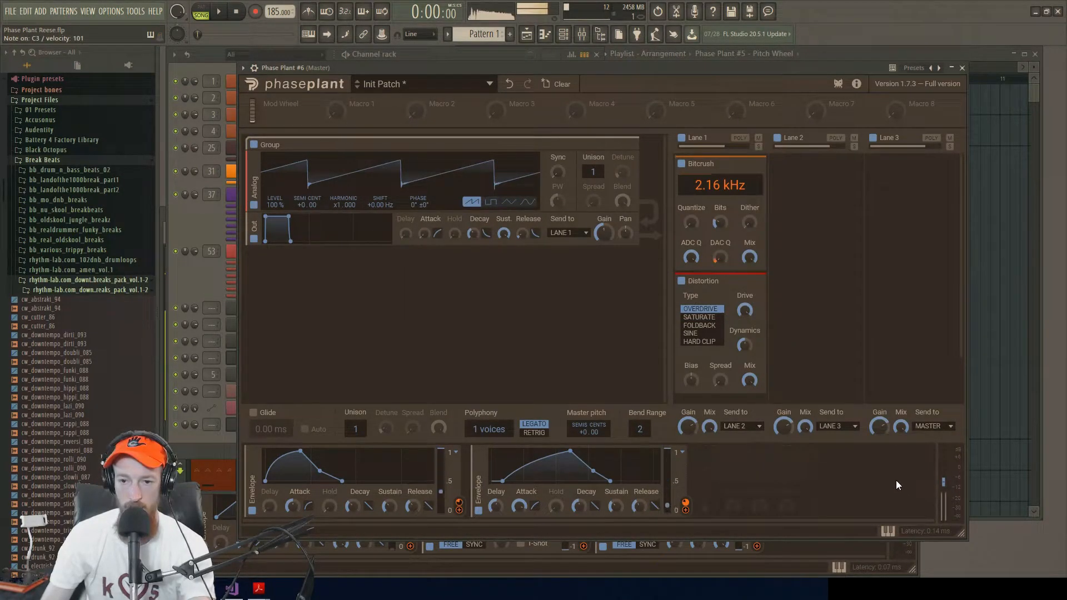
drag(945, 483, 944, 472)
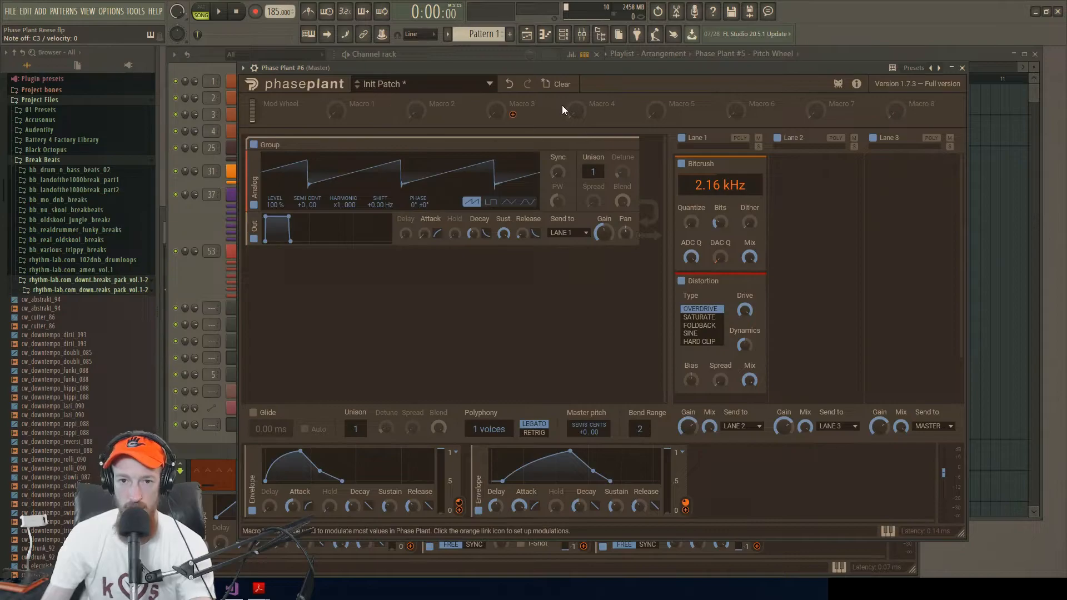
Step: Close the other plugin window behind the patch and reposition the Phase Plant window
drag(579, 68, 556, 41)
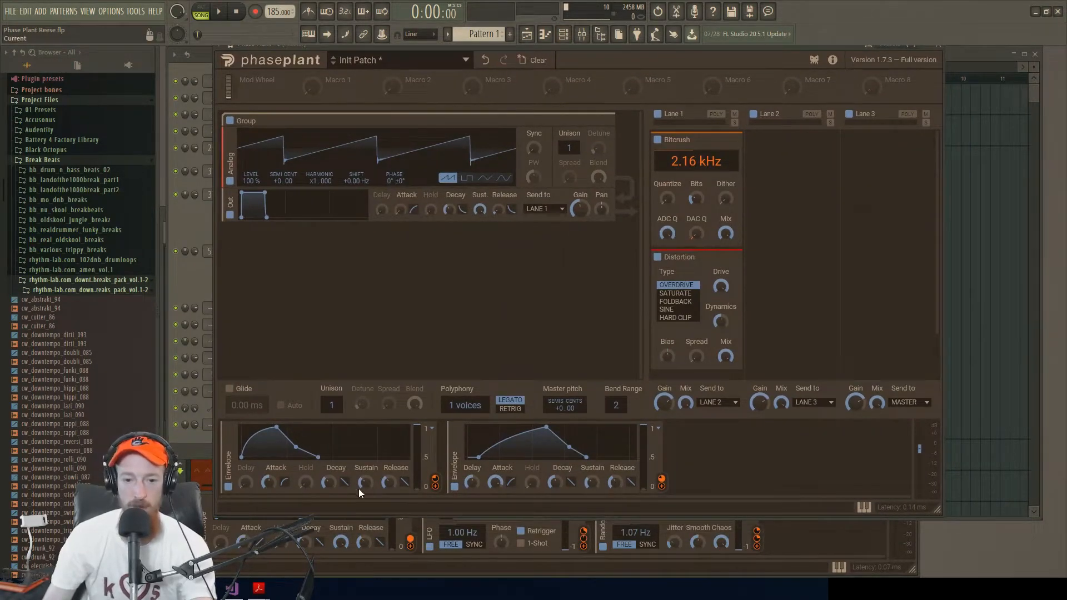
click(785, 575)
click(911, 105)
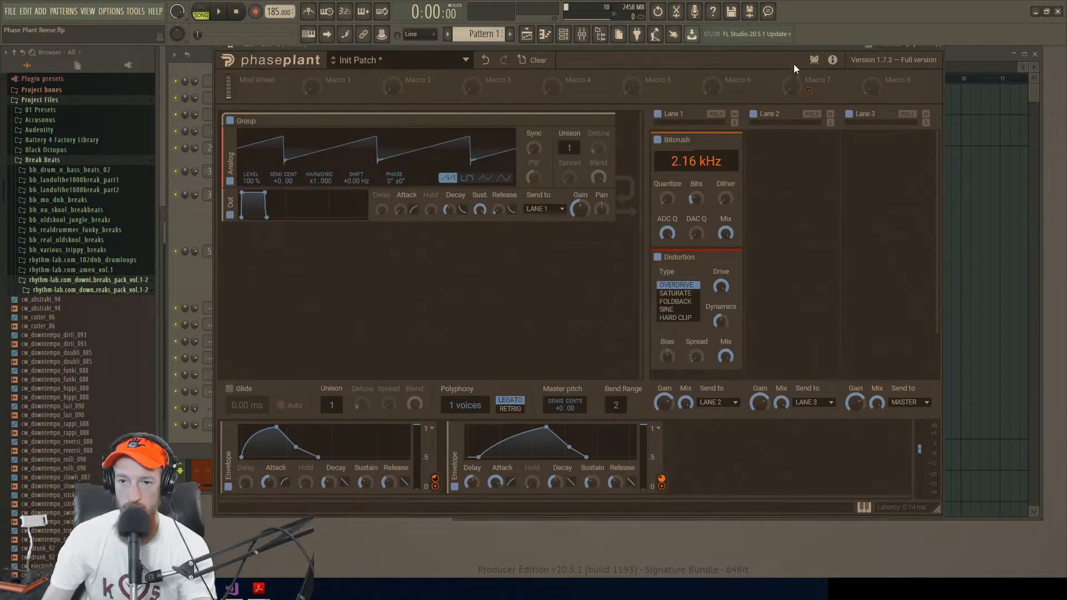
drag(775, 49, 769, 58)
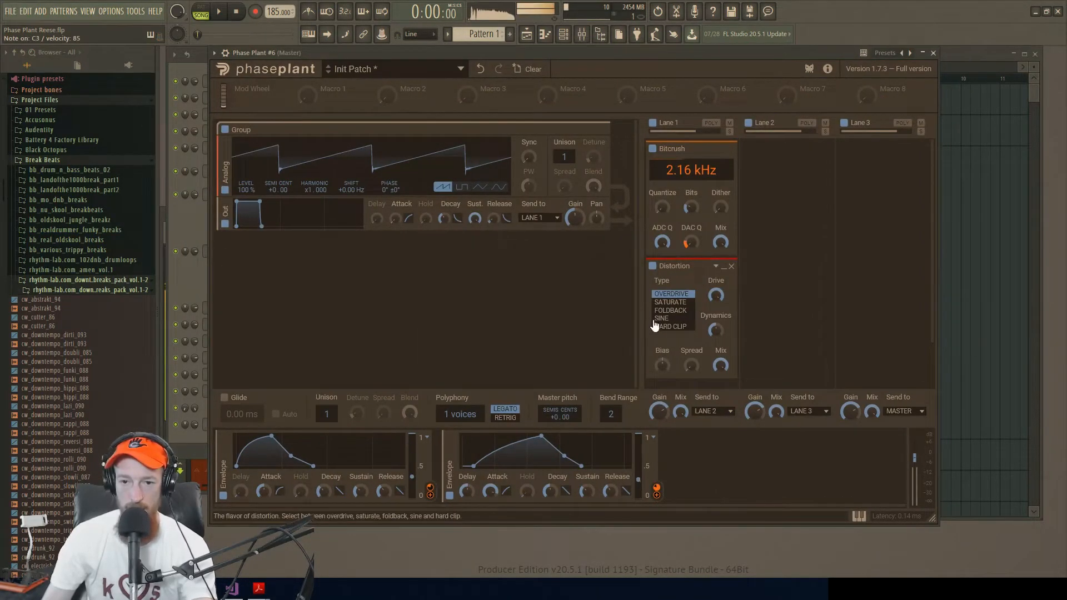
Step: Collapse the Distortion effect and reduce the first envelope's modulation depth on Bitcrush's frequency
click(723, 268)
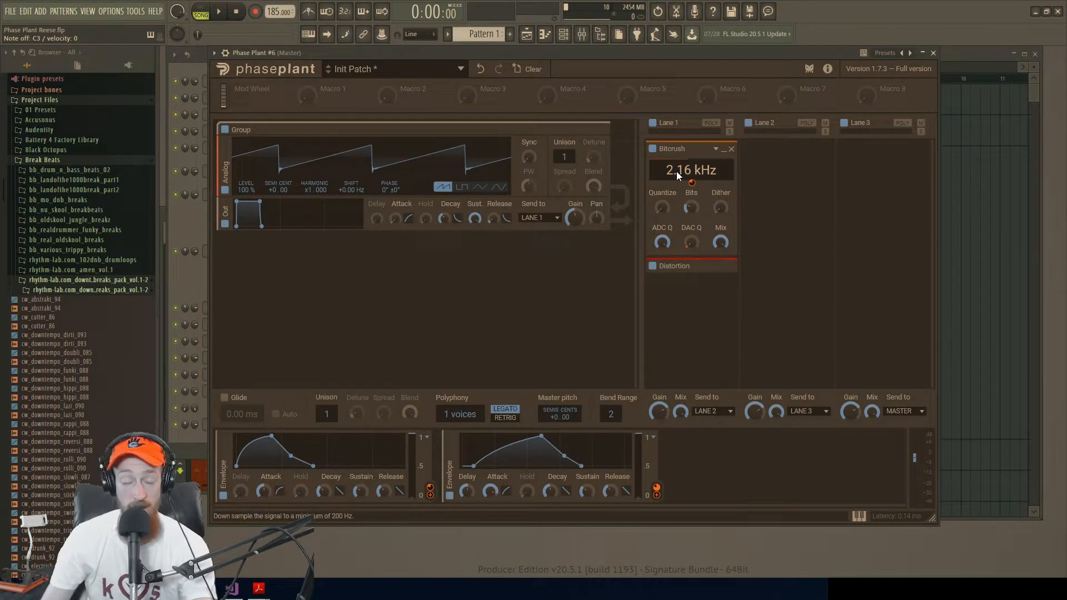
drag(693, 182, 692, 210)
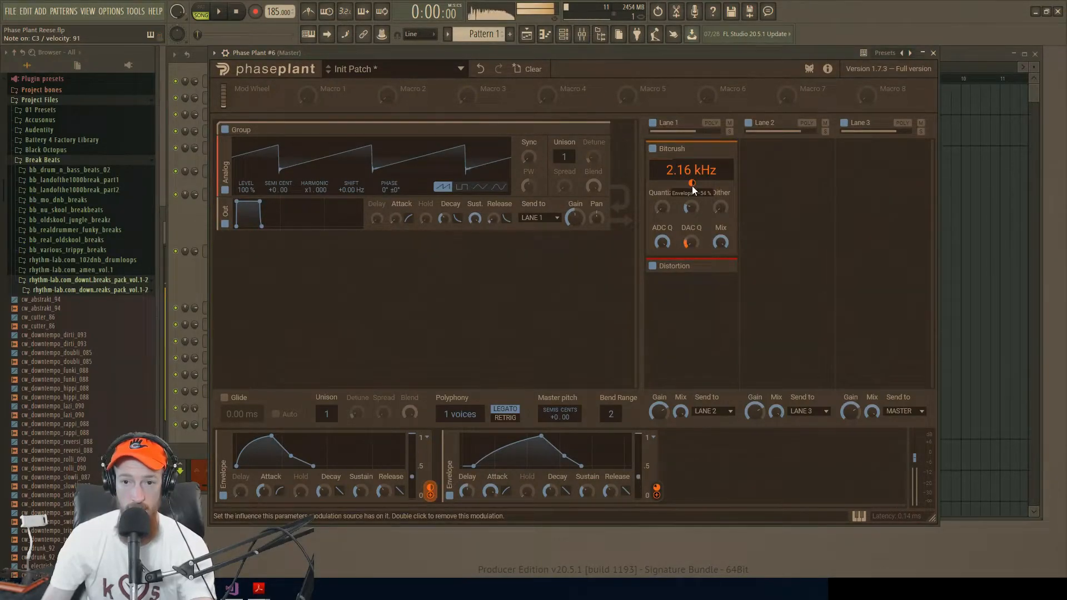
drag(692, 210, 691, 220)
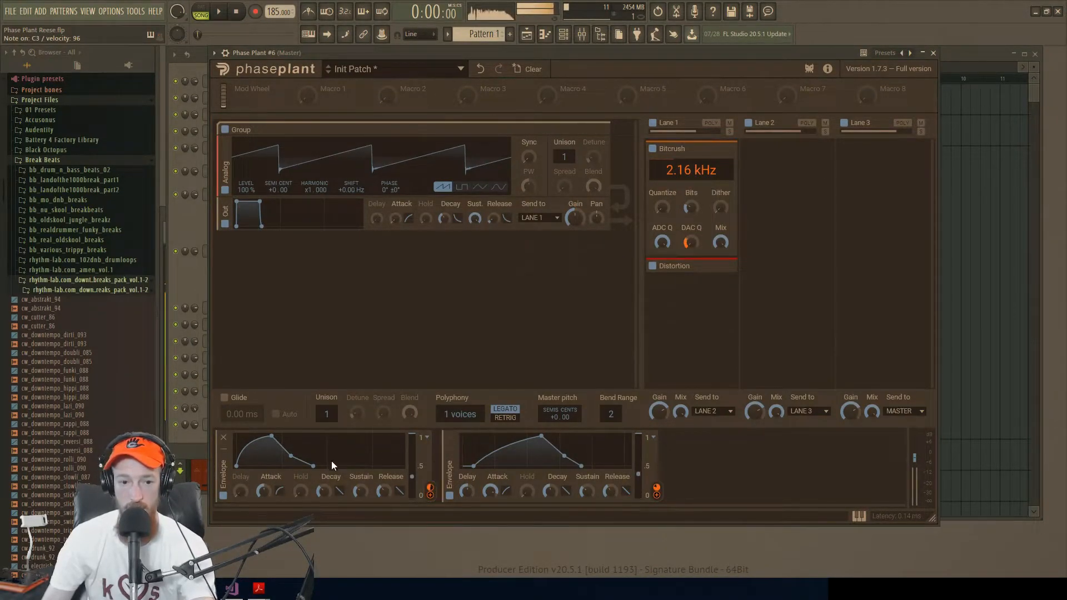
Step: Bend the first envelope's attack curve inward so it rises slowly at first, and lengthen its attack slightly
drag(284, 491, 280, 483)
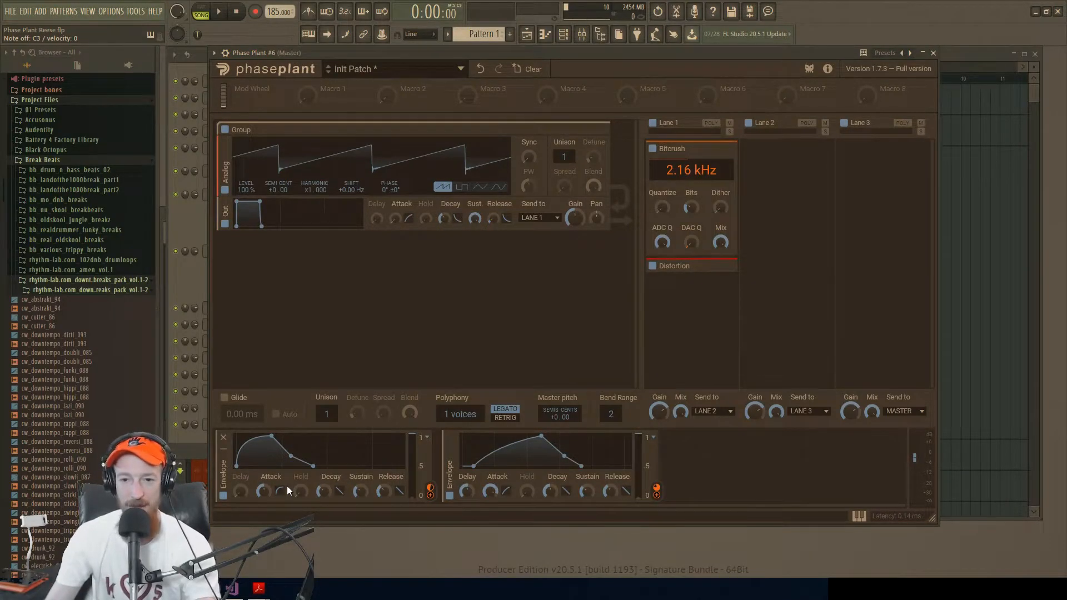
drag(280, 491, 280, 517)
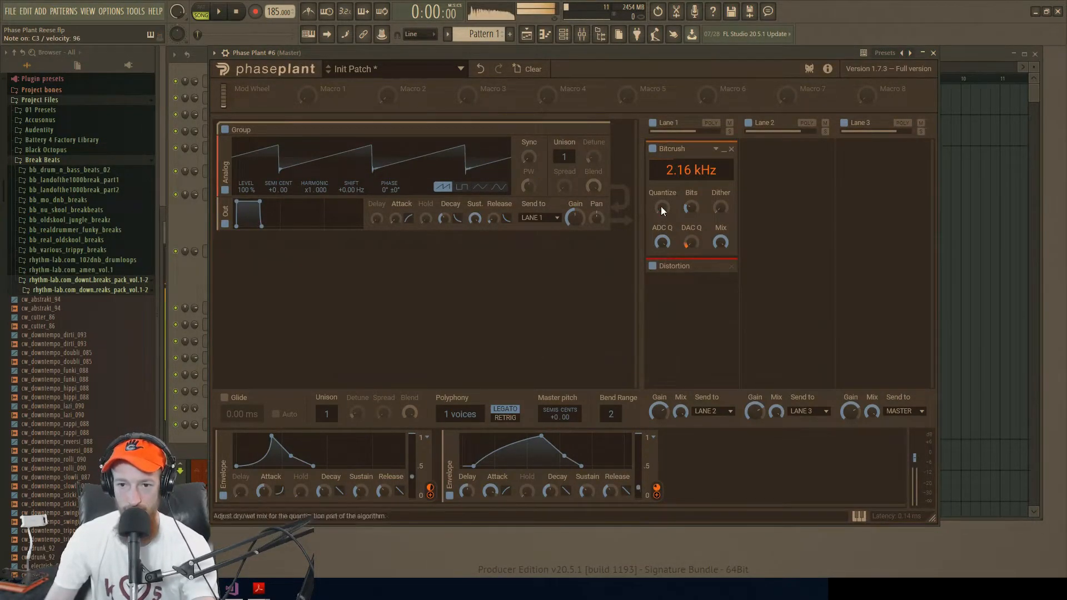
mouse_move(264, 492)
mouse_down()
mouse_move(264, 478)
mouse_move(265, 496)
mouse_up()
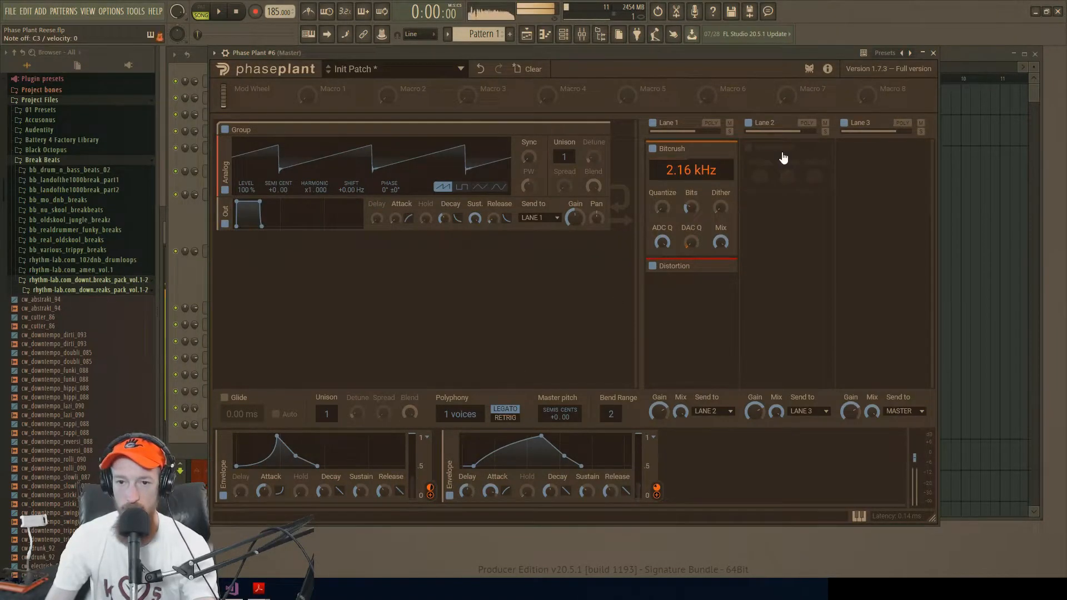
Step: Fine-tune Bitcrush by adjusting Bits, raising Dither and slightly lowering ADC Q
drag(690, 208, 662, 188)
mouse_move(720, 207)
mouse_down()
mouse_move(660, 187)
mouse_move(720, 212)
mouse_up()
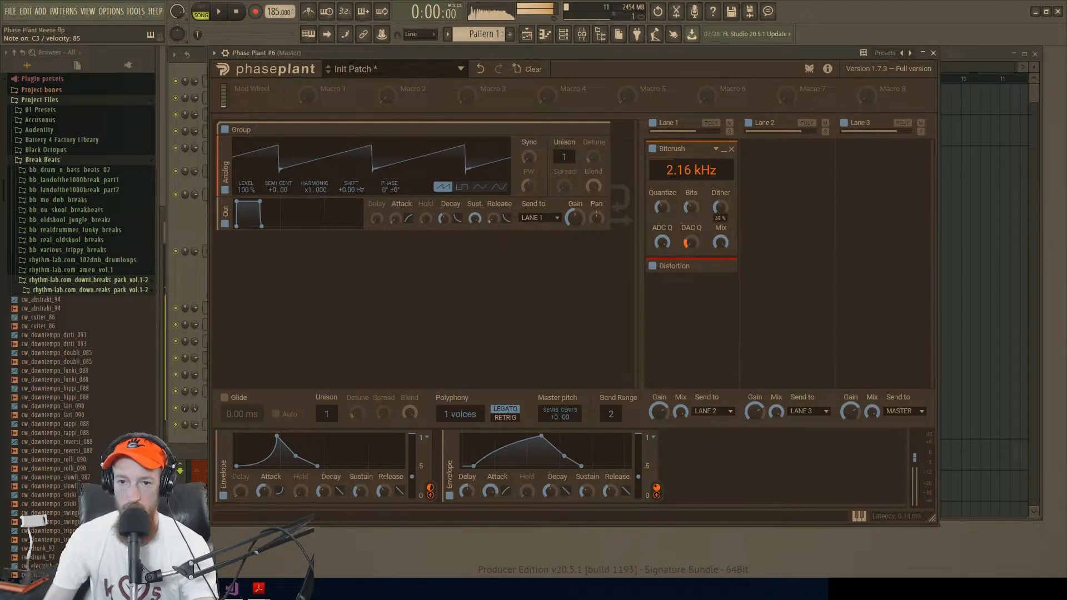
drag(663, 244, 661, 219)
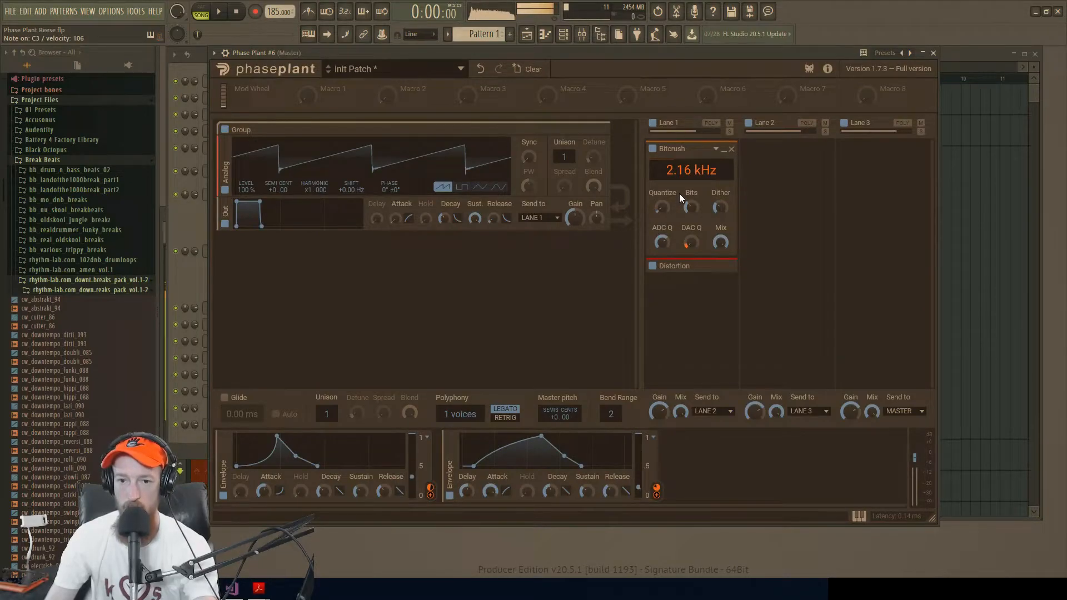
double_click(663, 247)
drag(663, 244, 663, 248)
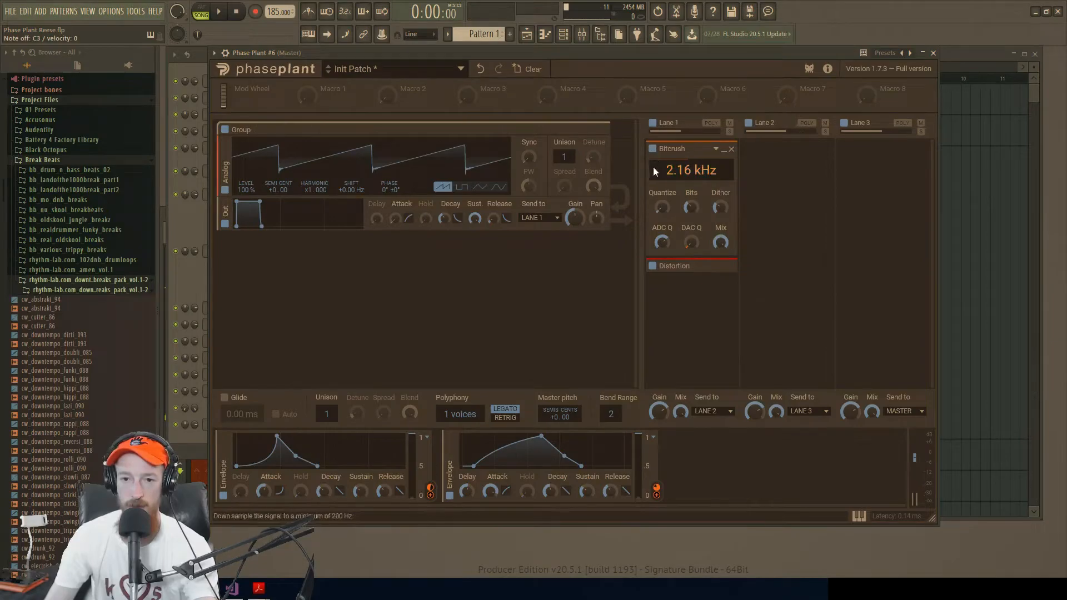
Step: Readjust Bitcrush's Dither and collapse the Bitcrush effect
click(719, 207)
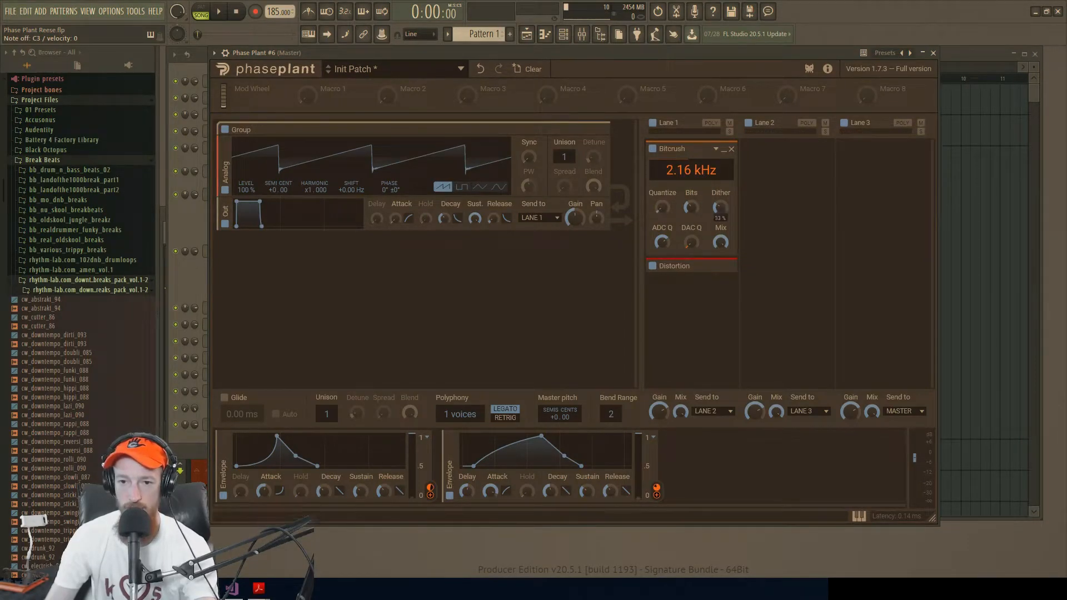
click(723, 149)
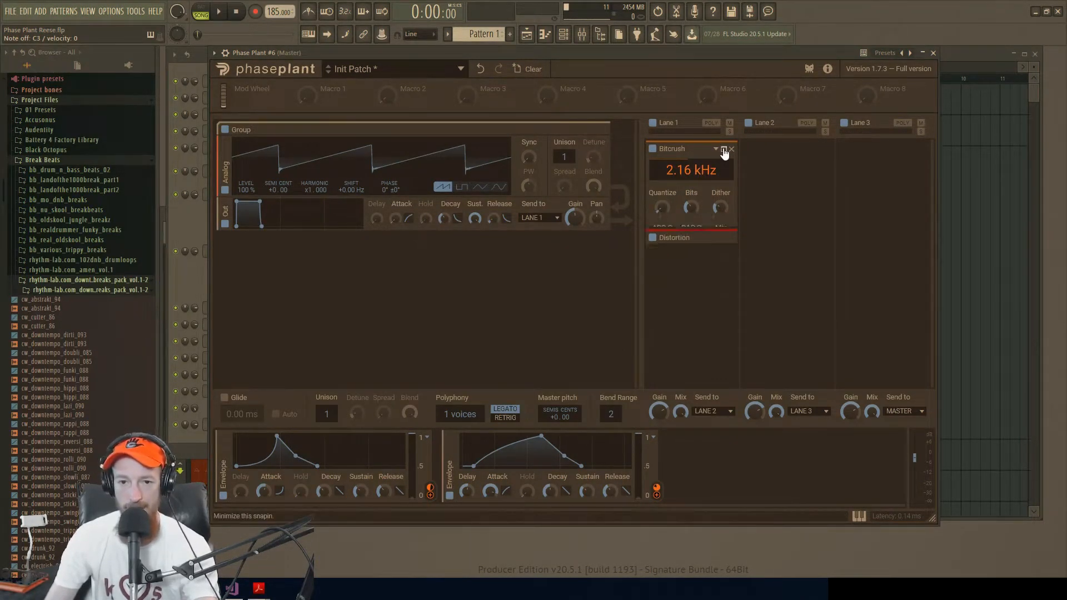
Step: Try the pulse, triangle and sine waveforms on the Analog oscillator and return to the saw wave
click(460, 187)
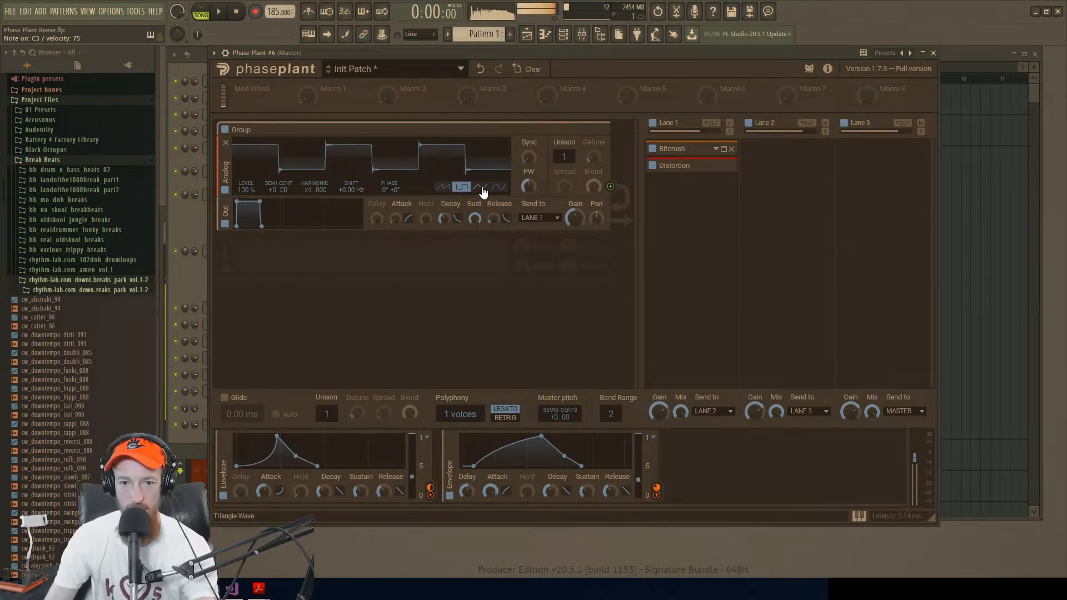
click(481, 189)
click(502, 189)
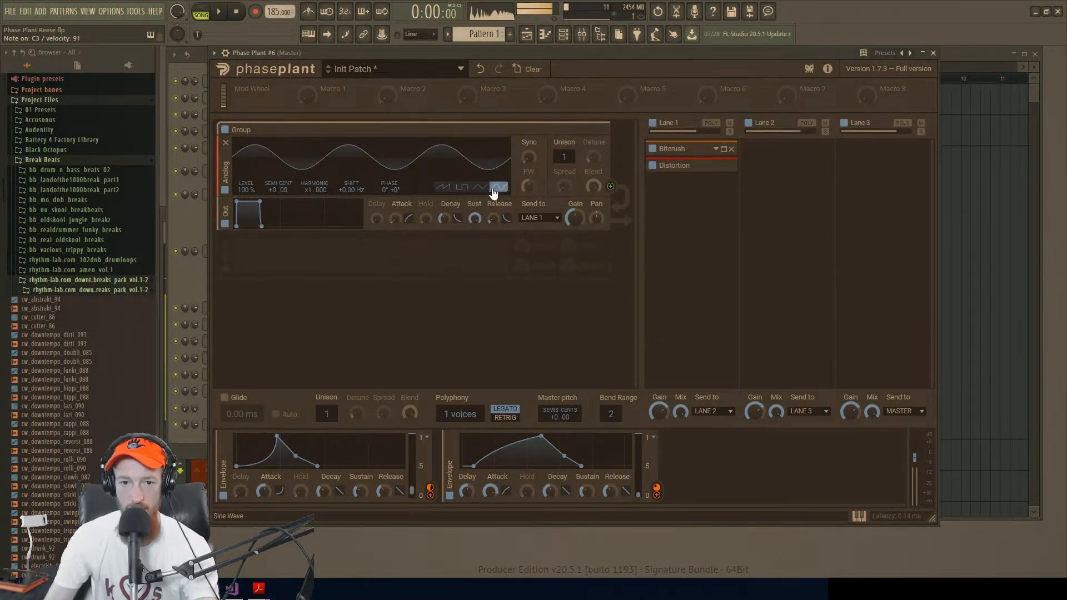
click(484, 190)
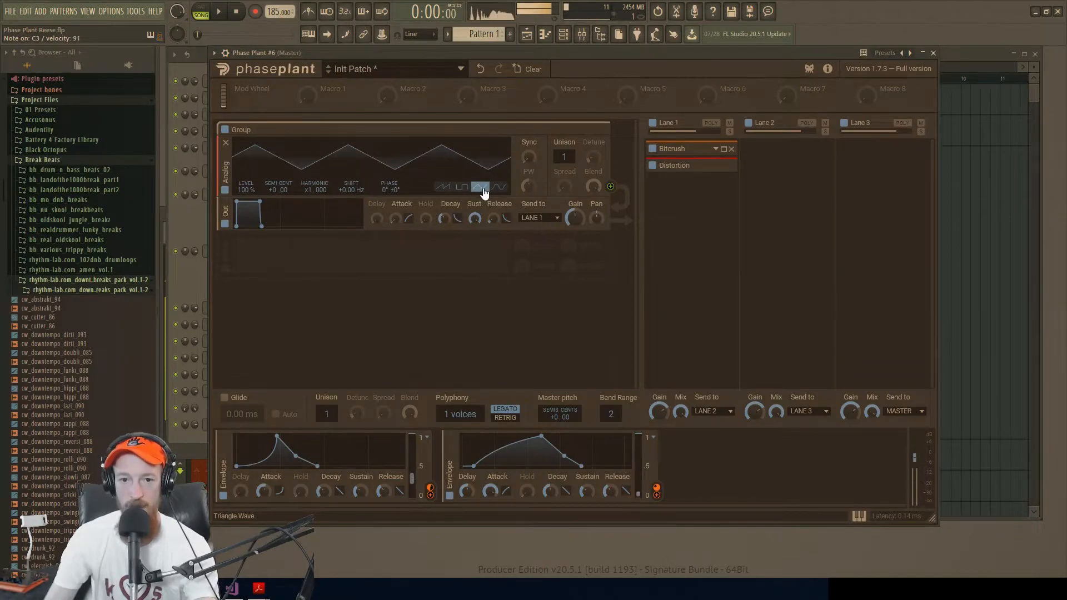
click(442, 188)
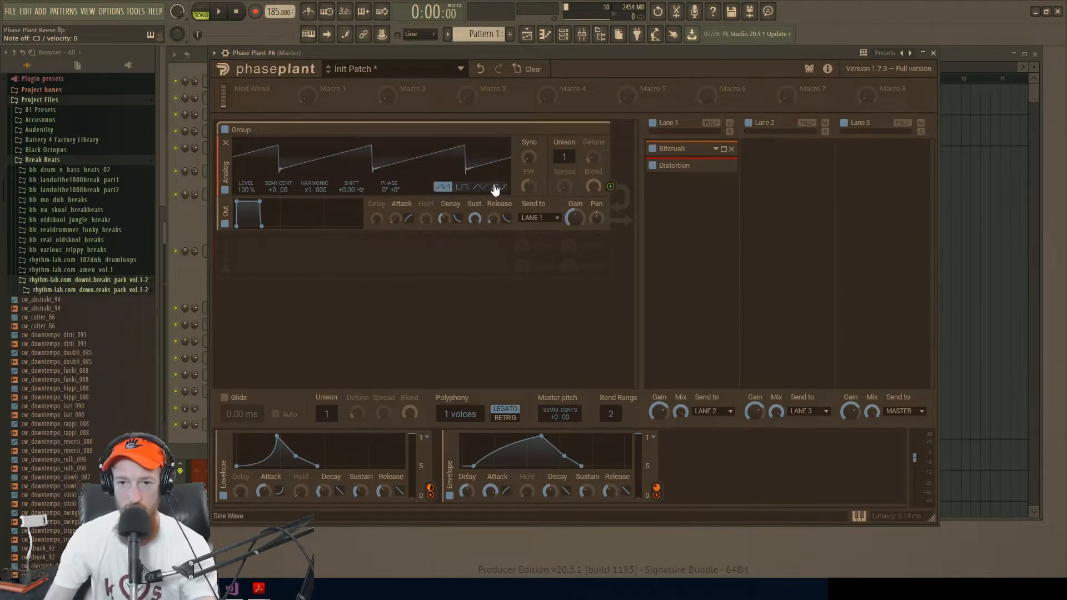
Step: Add a band-pass Filter after Distortion in Lane 1 and modulate its Cutoff and Q with the first envelope, using a lower base cutoff
click(690, 201)
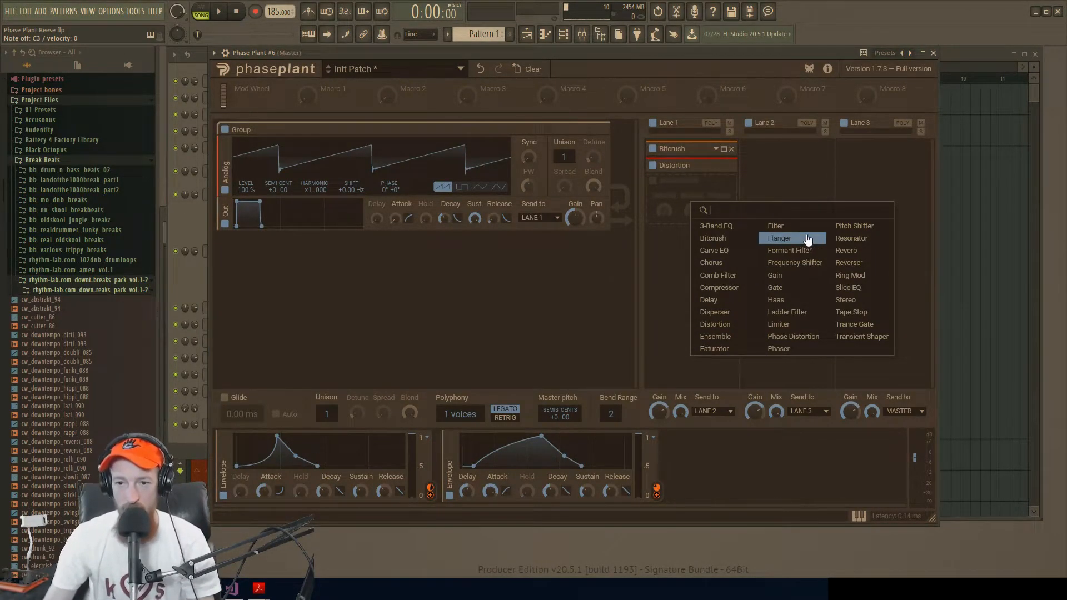
click(789, 226)
drag(661, 259, 691, 255)
click(667, 278)
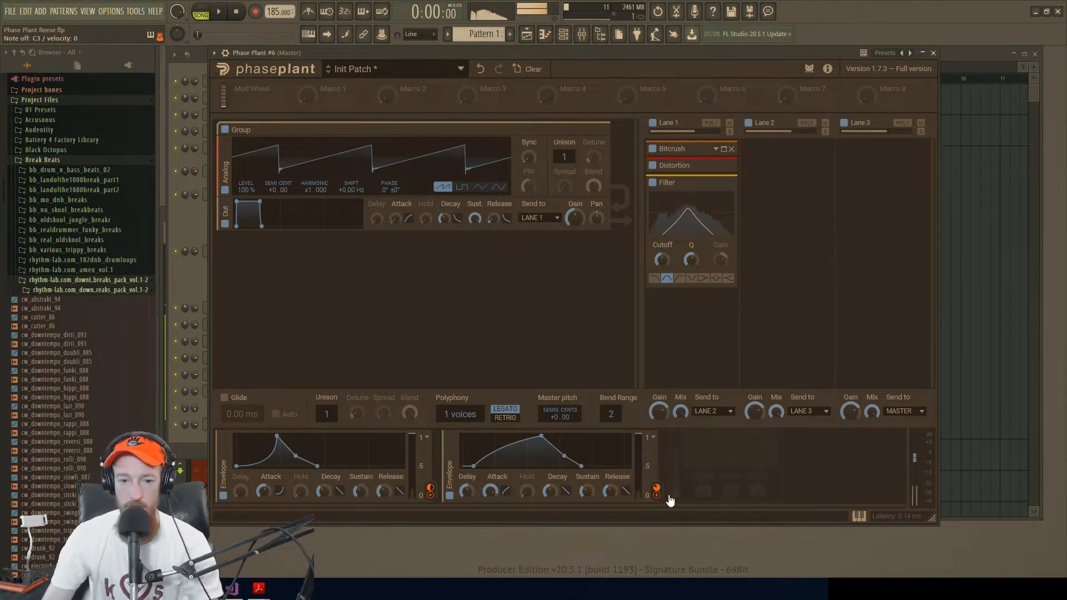
drag(429, 495, 663, 260)
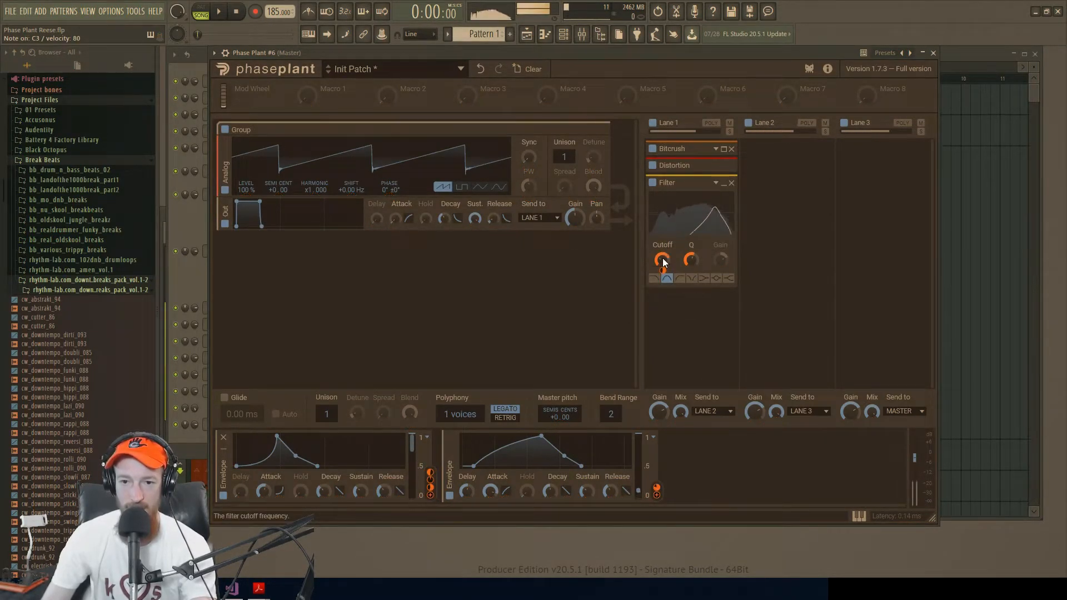
drag(661, 259, 664, 261)
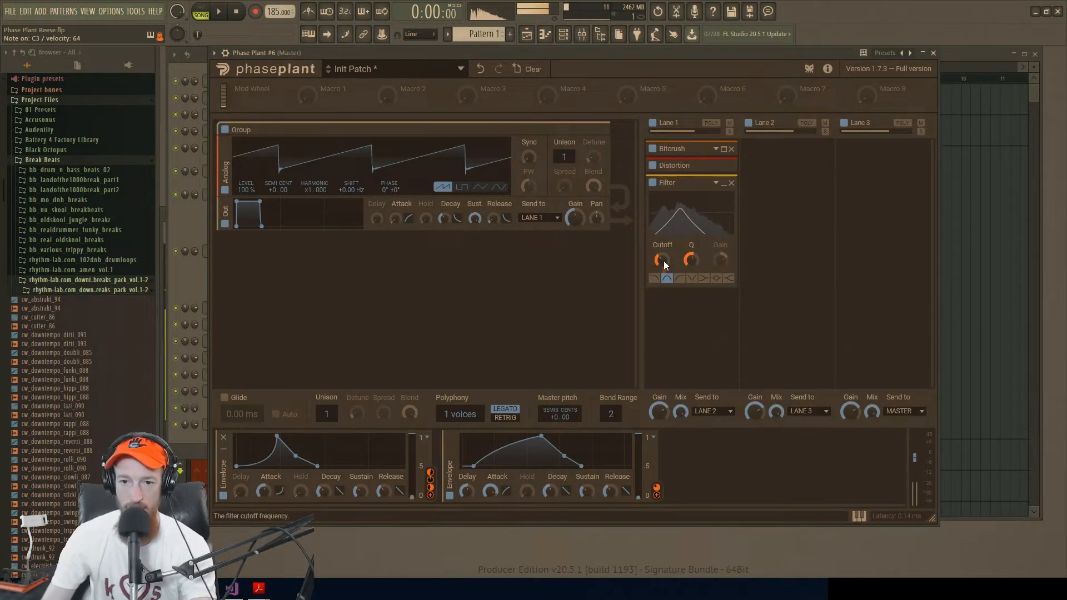
Step: Add a Reverb effect to Lane 3
click(796, 172)
text(rever)
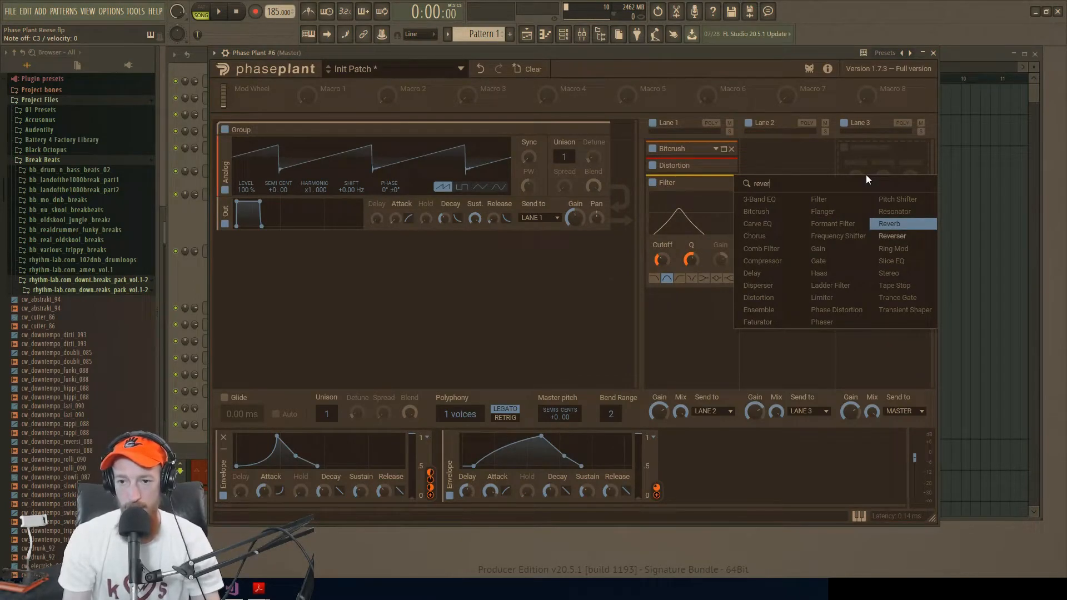
key(Return)
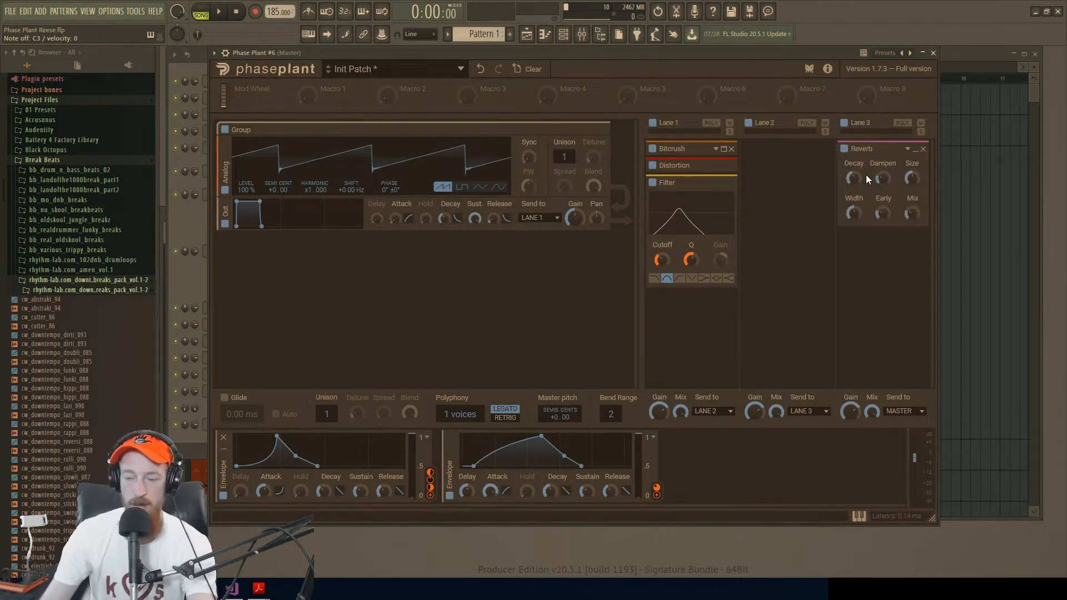
Step: Lower the Filter's Cutoff slightly and collapse the Filter
drag(661, 259, 661, 244)
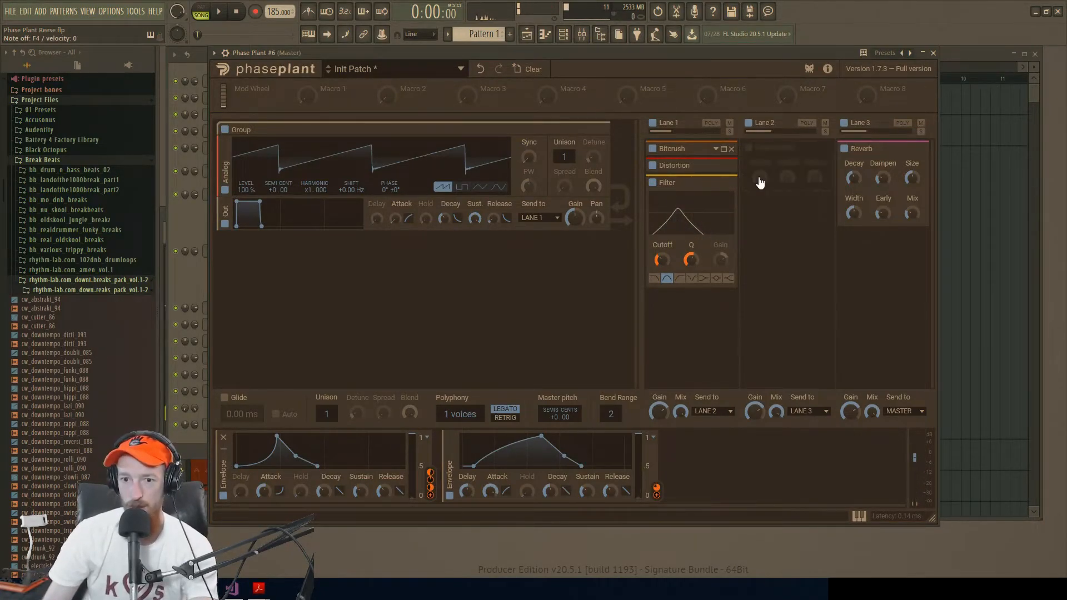
click(722, 183)
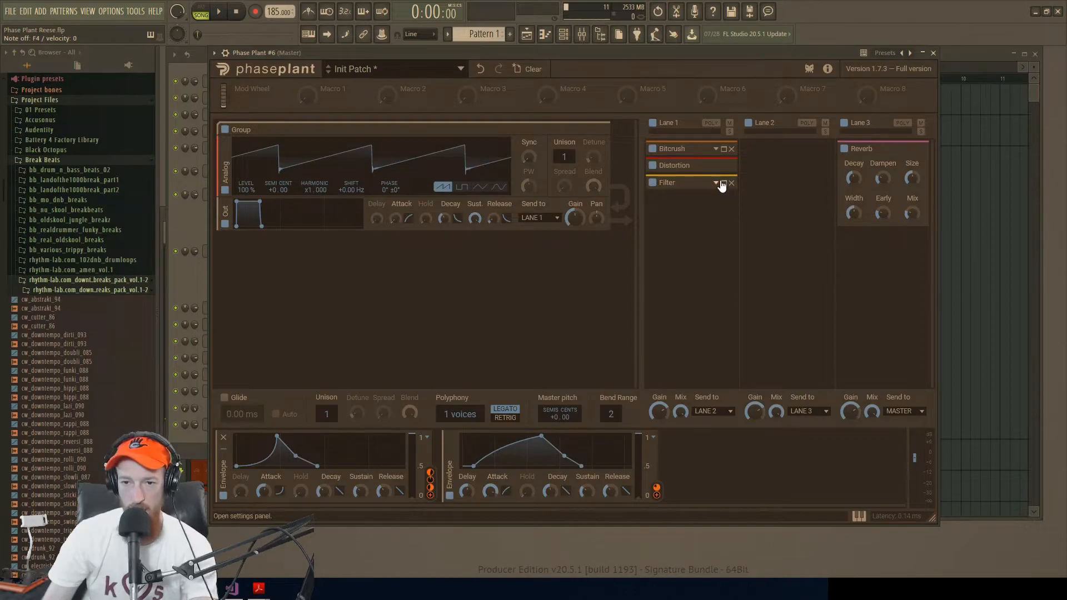
Step: Add a second Bitcrush after the Filter in Lane 1 and raise its sample rate to 12.3 kHz
click(692, 216)
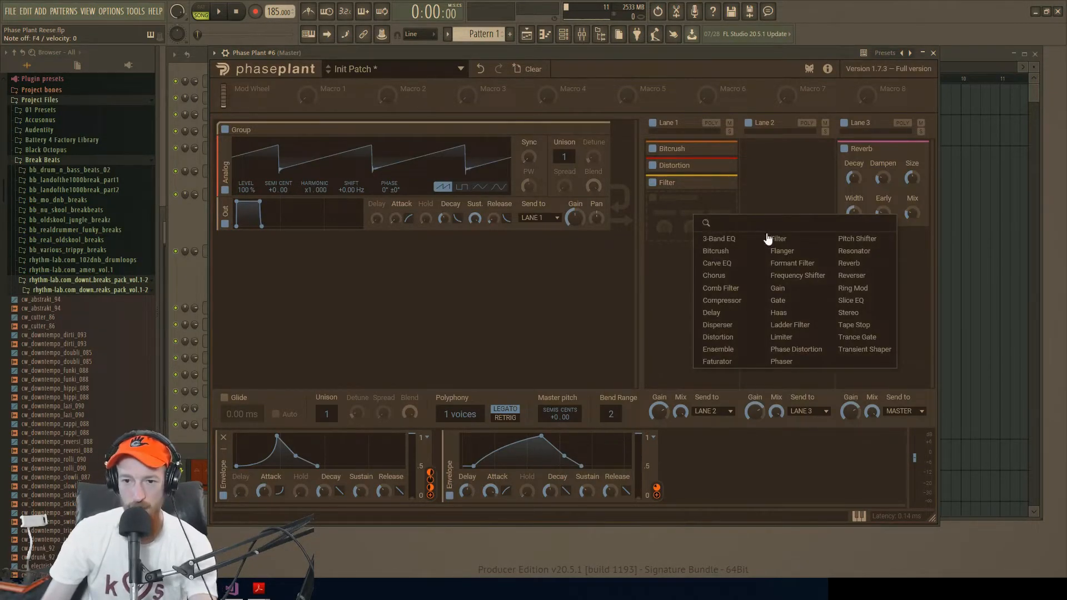
text(bit)
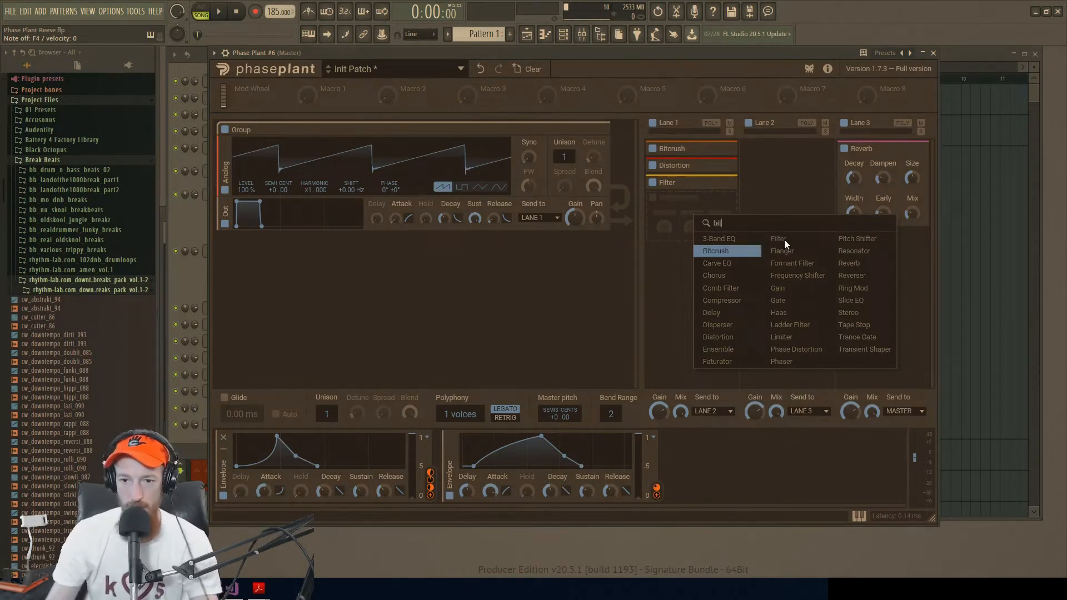
key(Return)
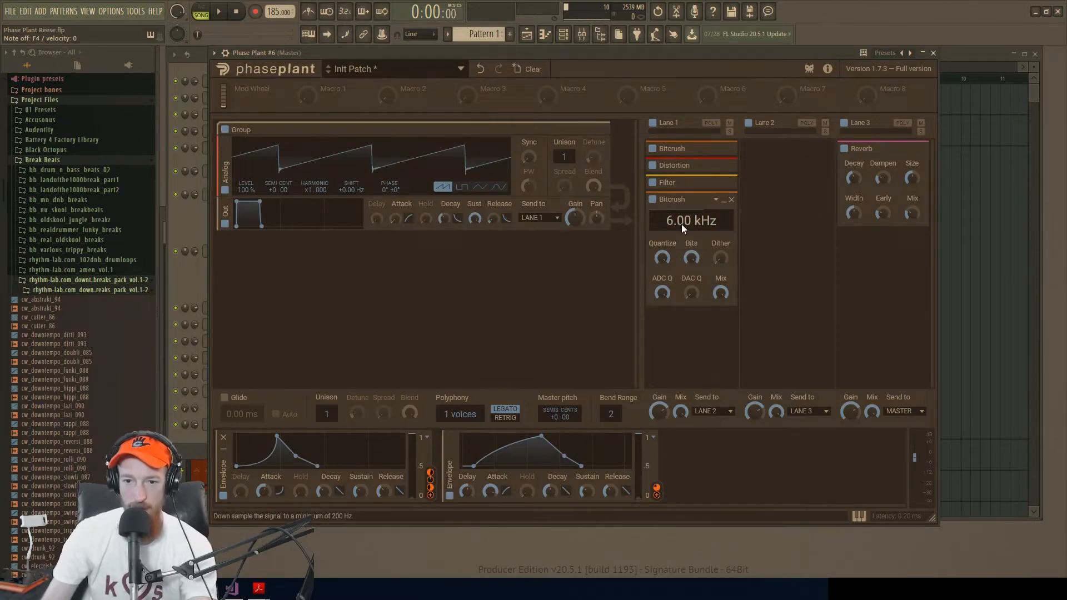
drag(673, 228, 674, 228)
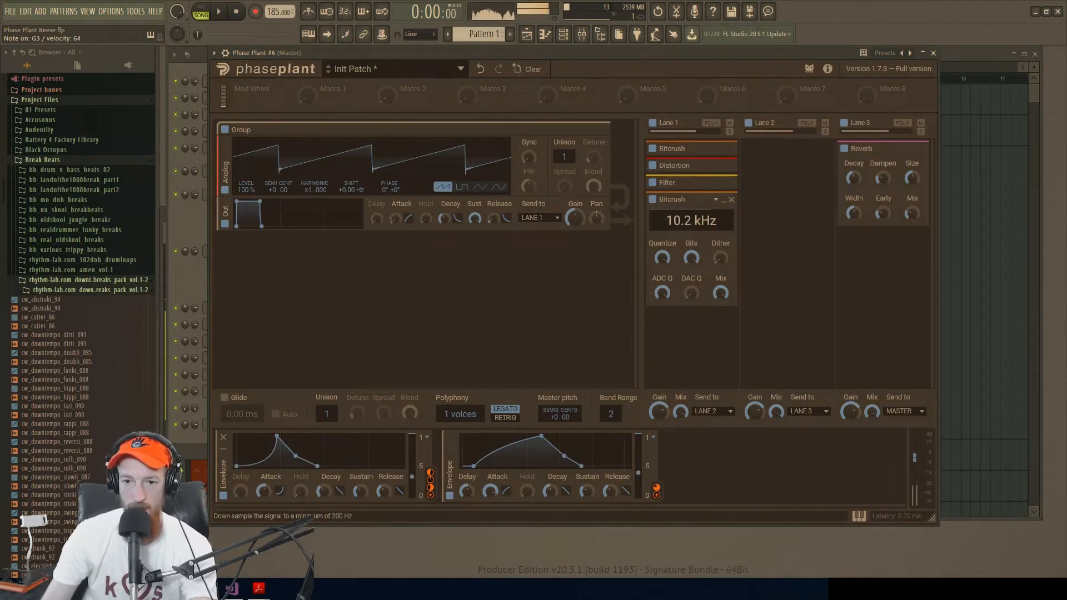
drag(690, 257, 691, 275)
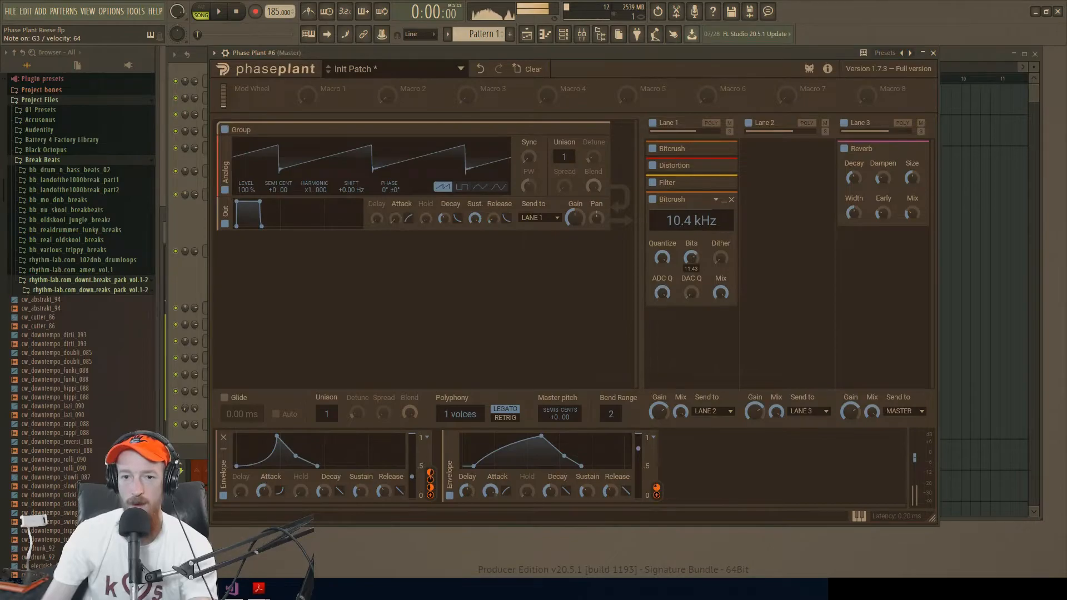
mouse_move(685, 219)
mouse_down()
mouse_move(684, 234)
mouse_move(684, 216)
mouse_up()
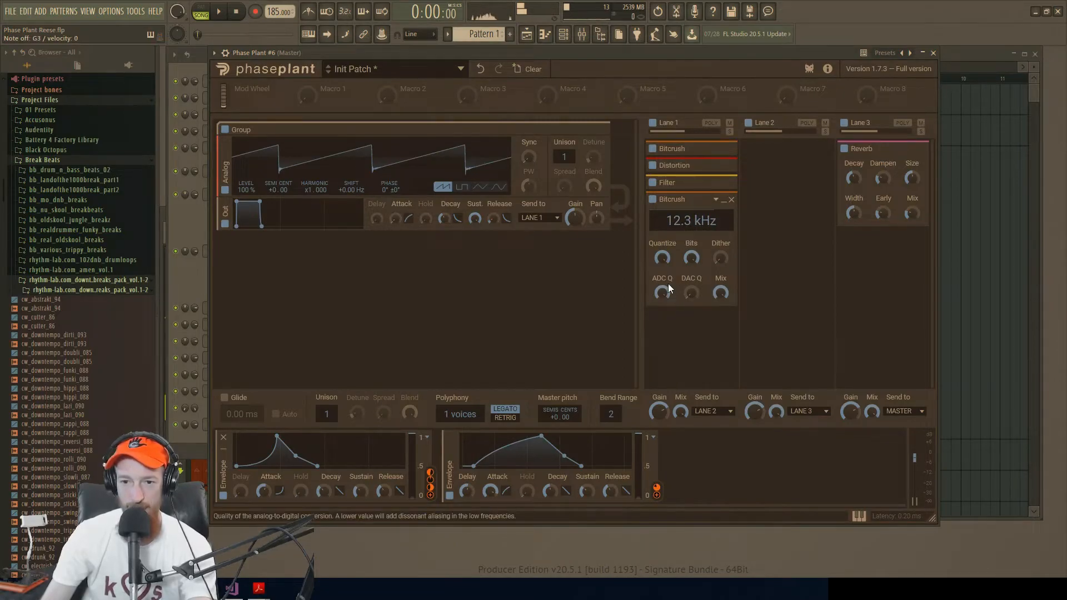
Step: Fine-tune the second Bitcrush by raising DAC Q slightly, lowering ADC Q and Bits, and adjusting Quantize
drag(721, 257, 721, 251)
drag(691, 293, 691, 288)
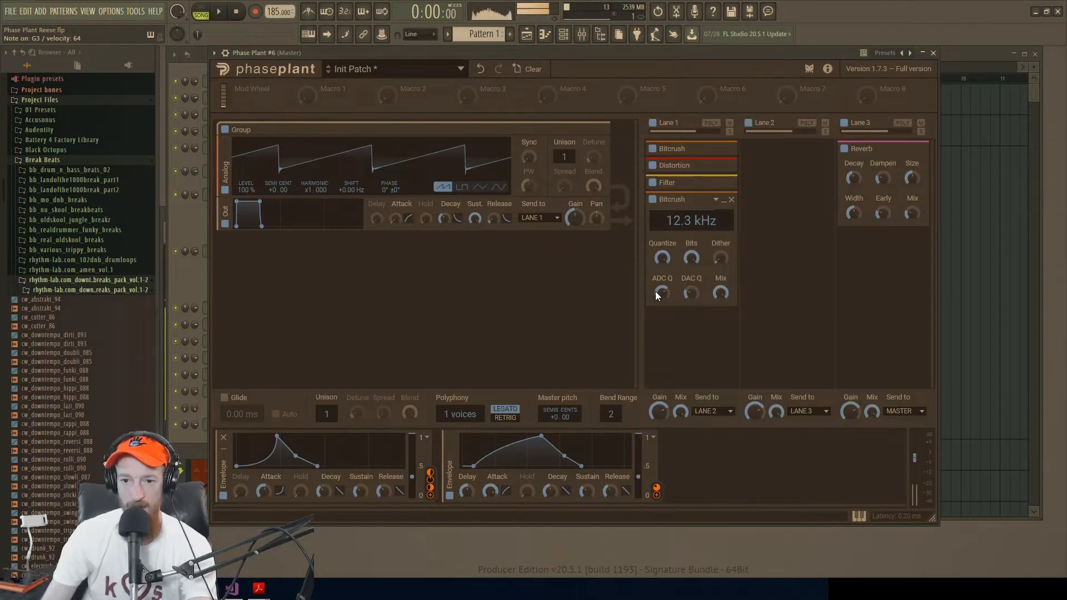
drag(661, 258, 661, 253)
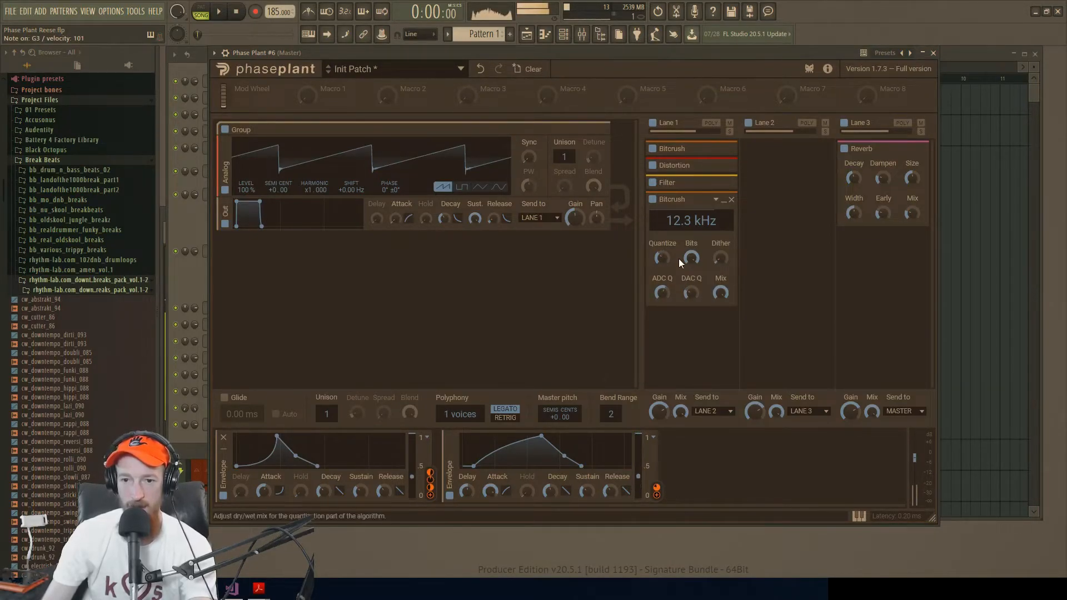
drag(658, 259, 659, 278)
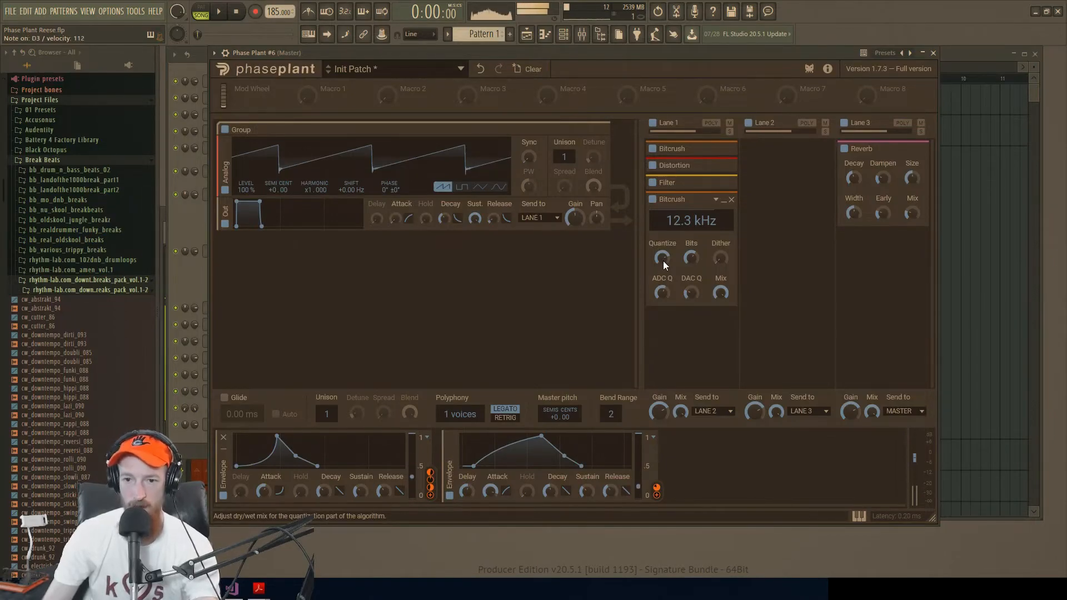
click(723, 199)
click(723, 199)
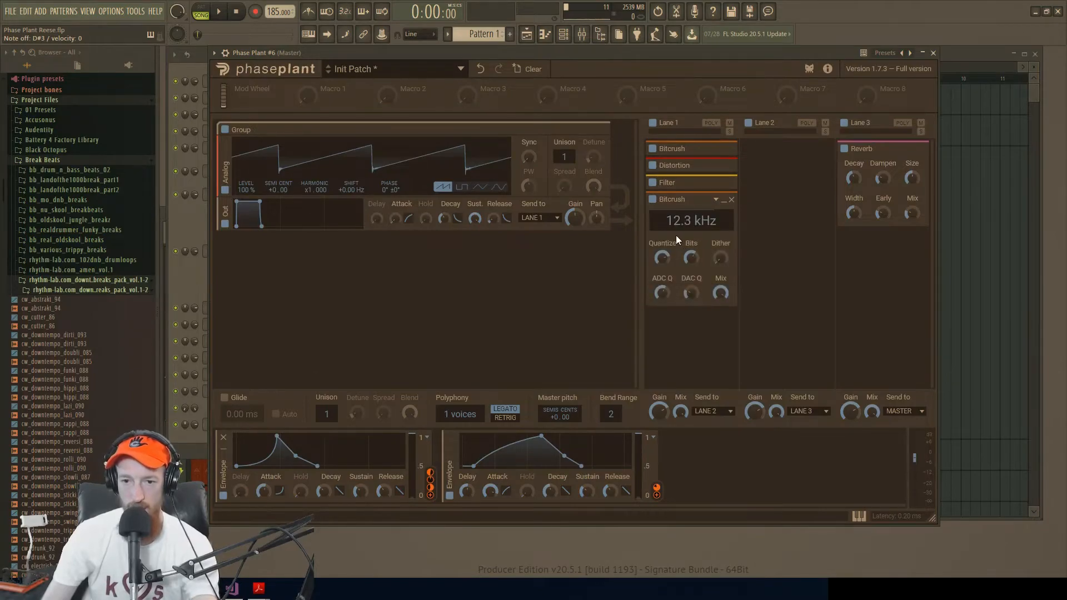
Step: Lower the second Bitcrush's sample rate to 3.28 kHz, readjust its Bits and ADC Q, and collapse it
drag(677, 225, 677, 280)
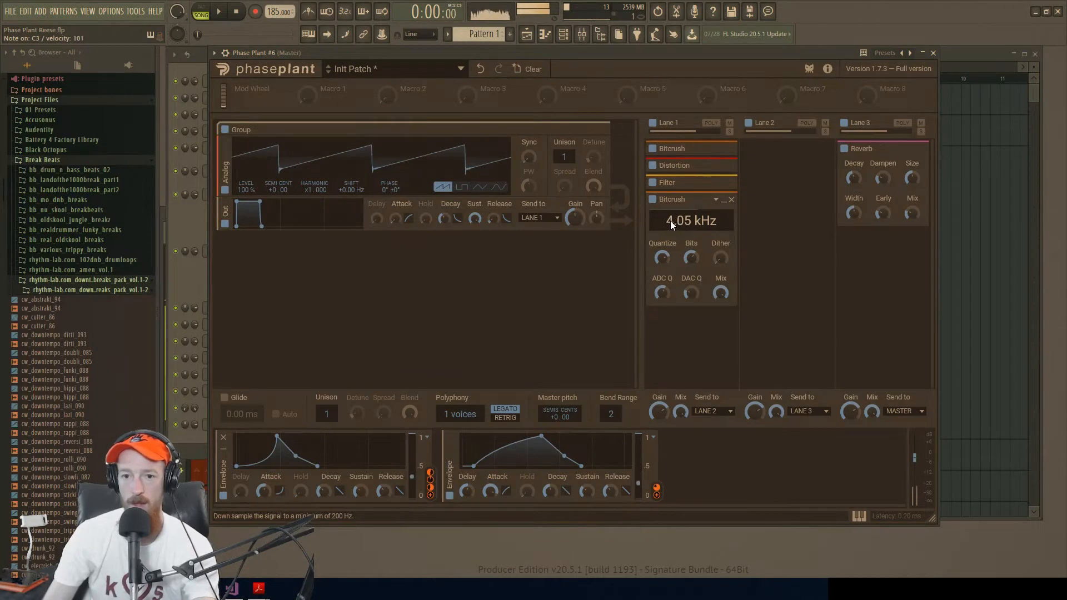
drag(672, 221, 678, 220)
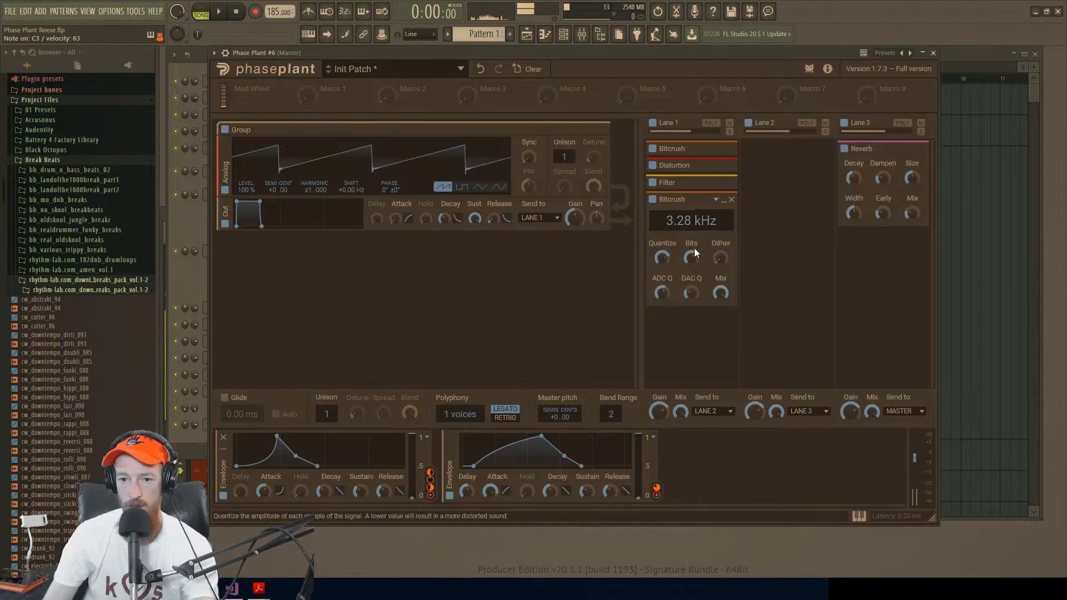
drag(661, 257, 691, 299)
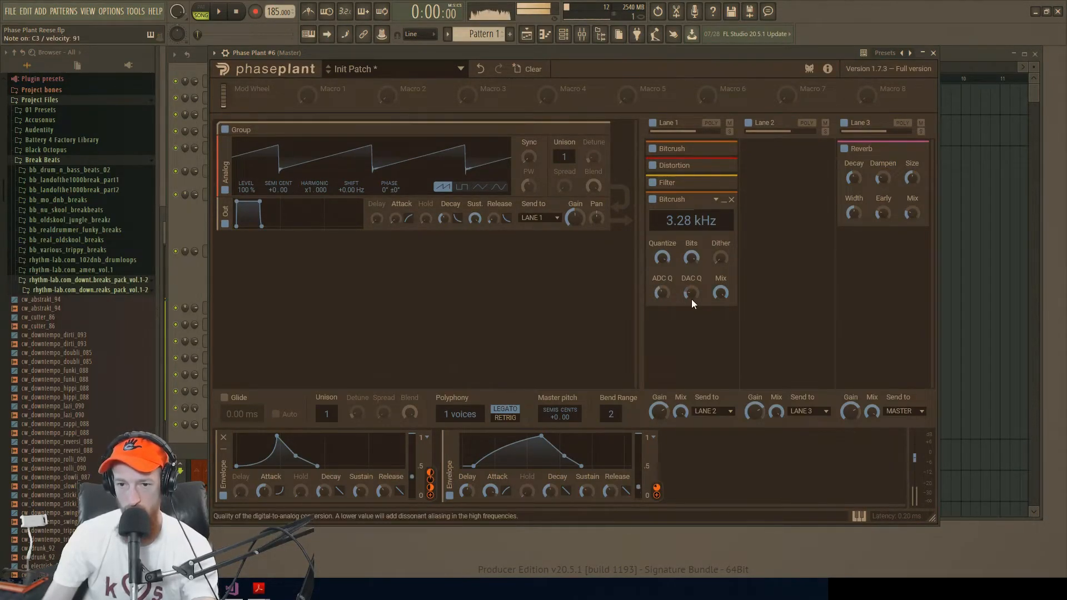
click(724, 201)
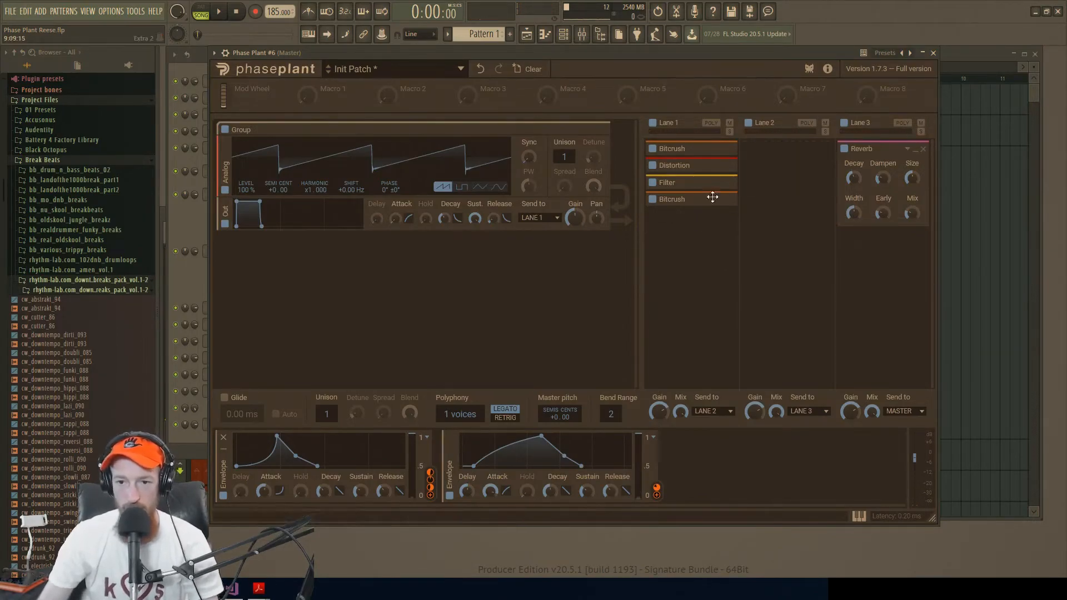
Step: Add a Flanger at the end of Lane 1, adjust its Delay, Depth, Rate and Feedback, and collapse it
click(691, 239)
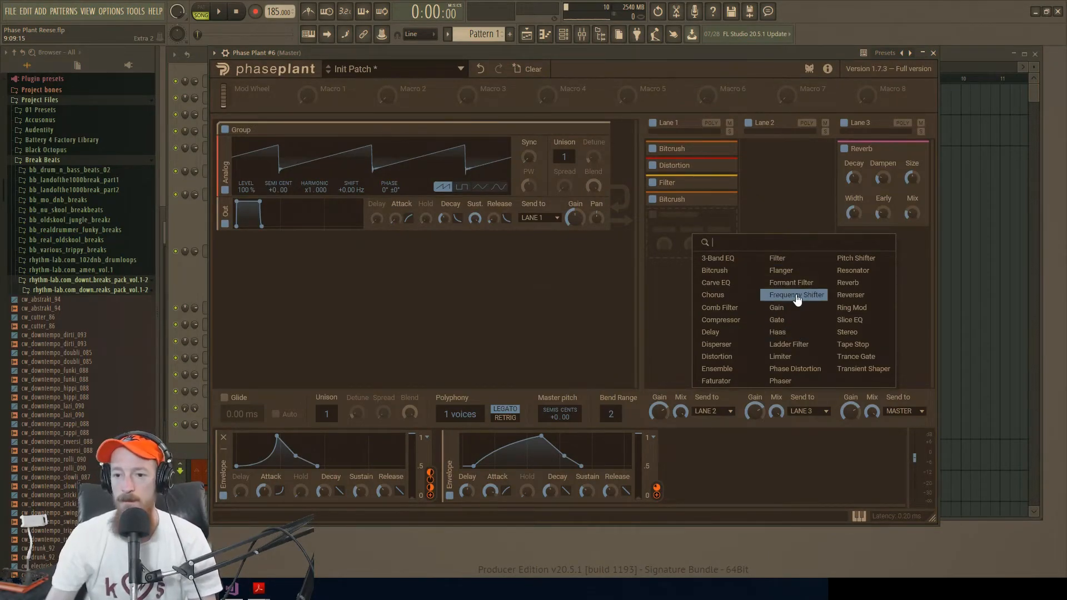
click(810, 271)
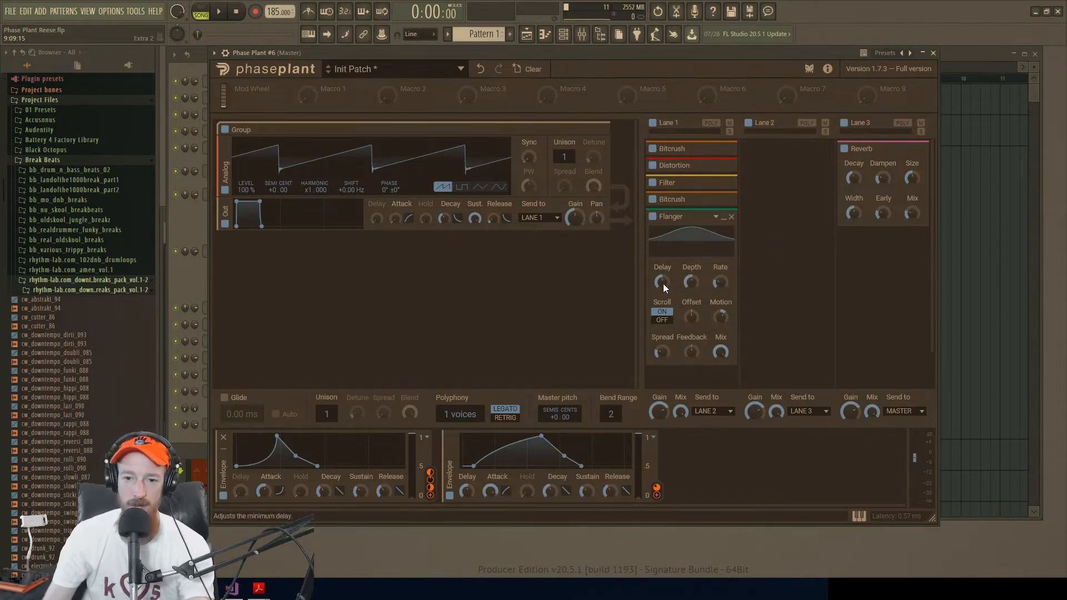
drag(662, 283, 722, 285)
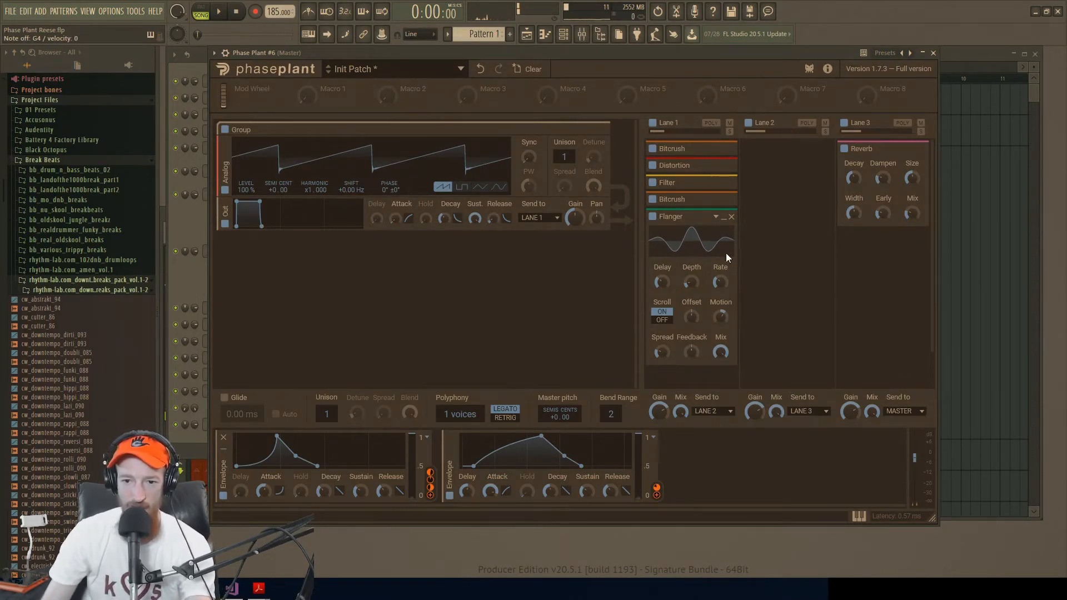
drag(661, 350, 691, 341)
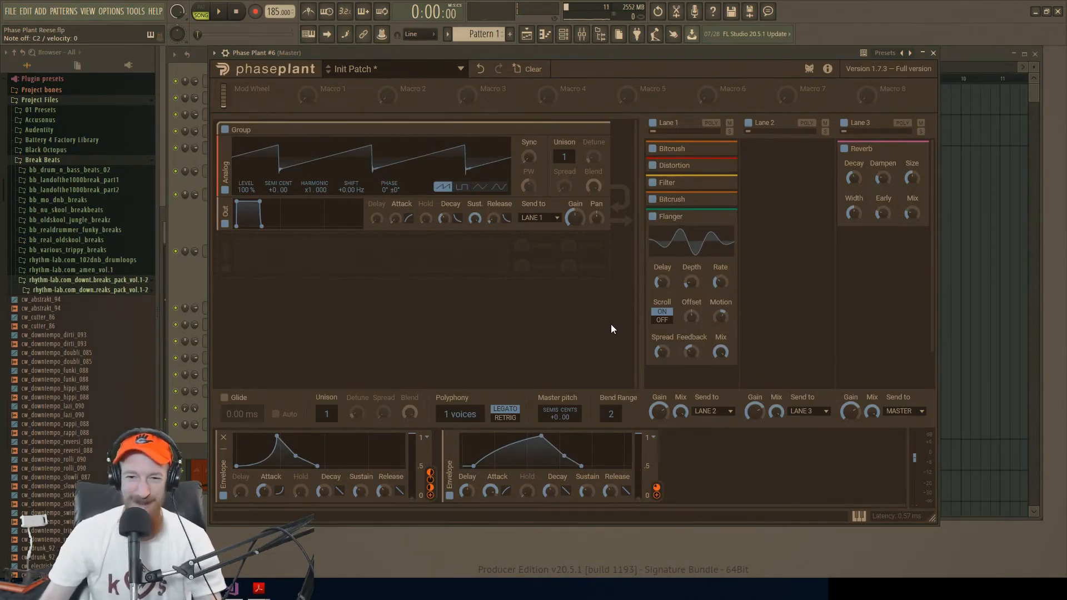
click(723, 218)
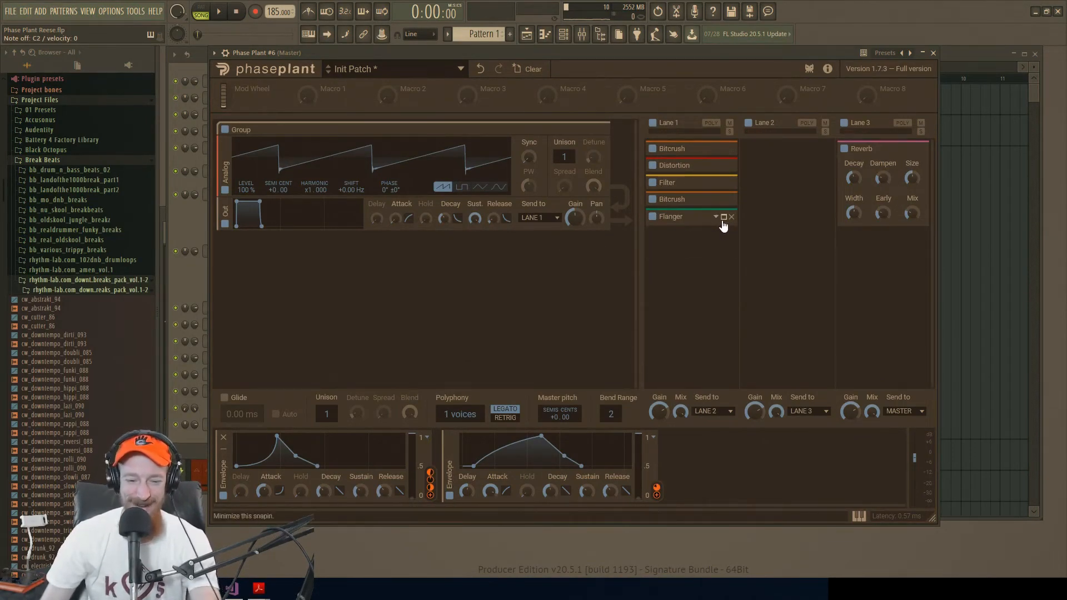